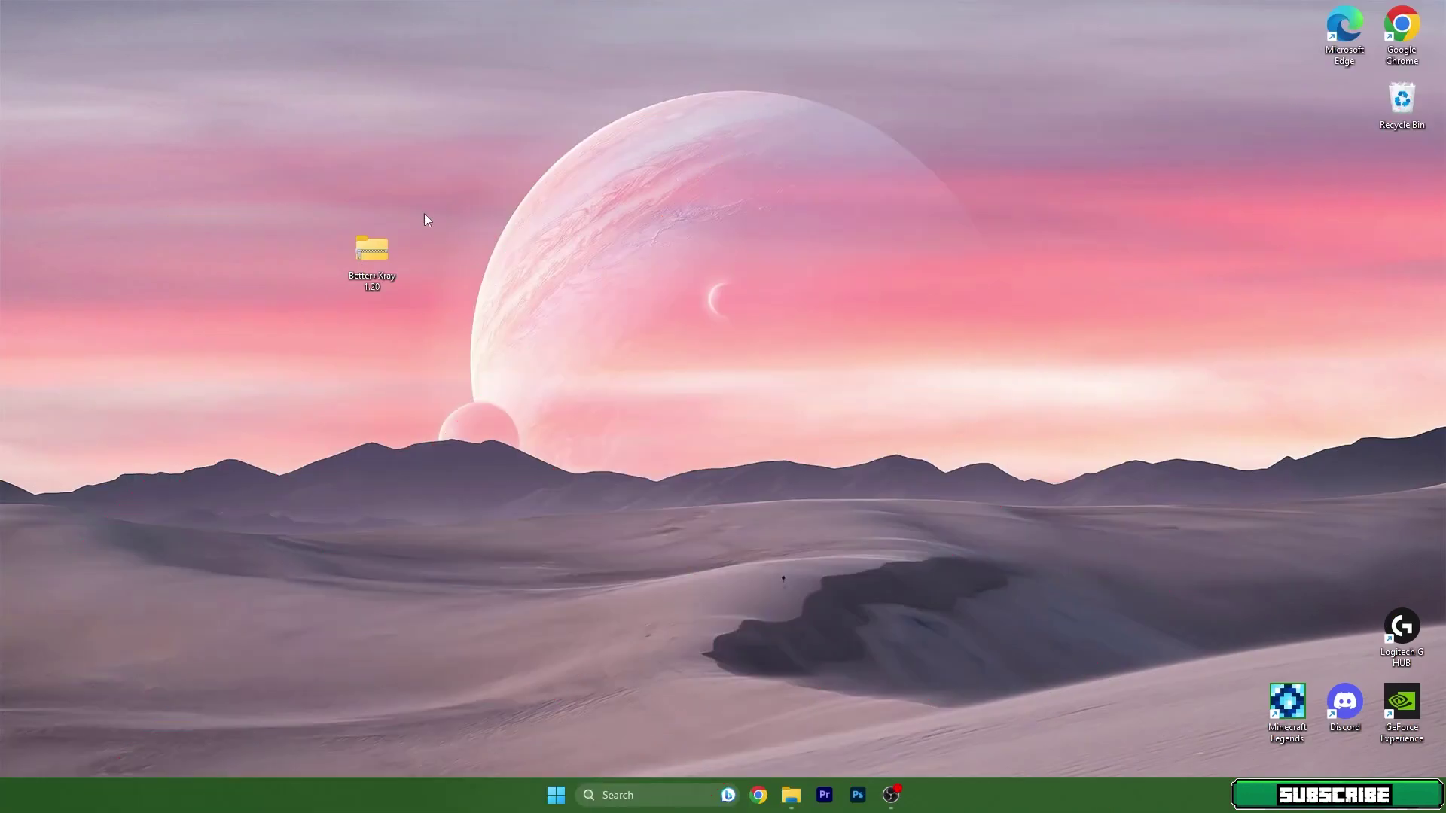
Open the AppData Roaming folder by searching %appdata% in Windows Search.
drag(304, 187, 411, 345)
click(476, 325)
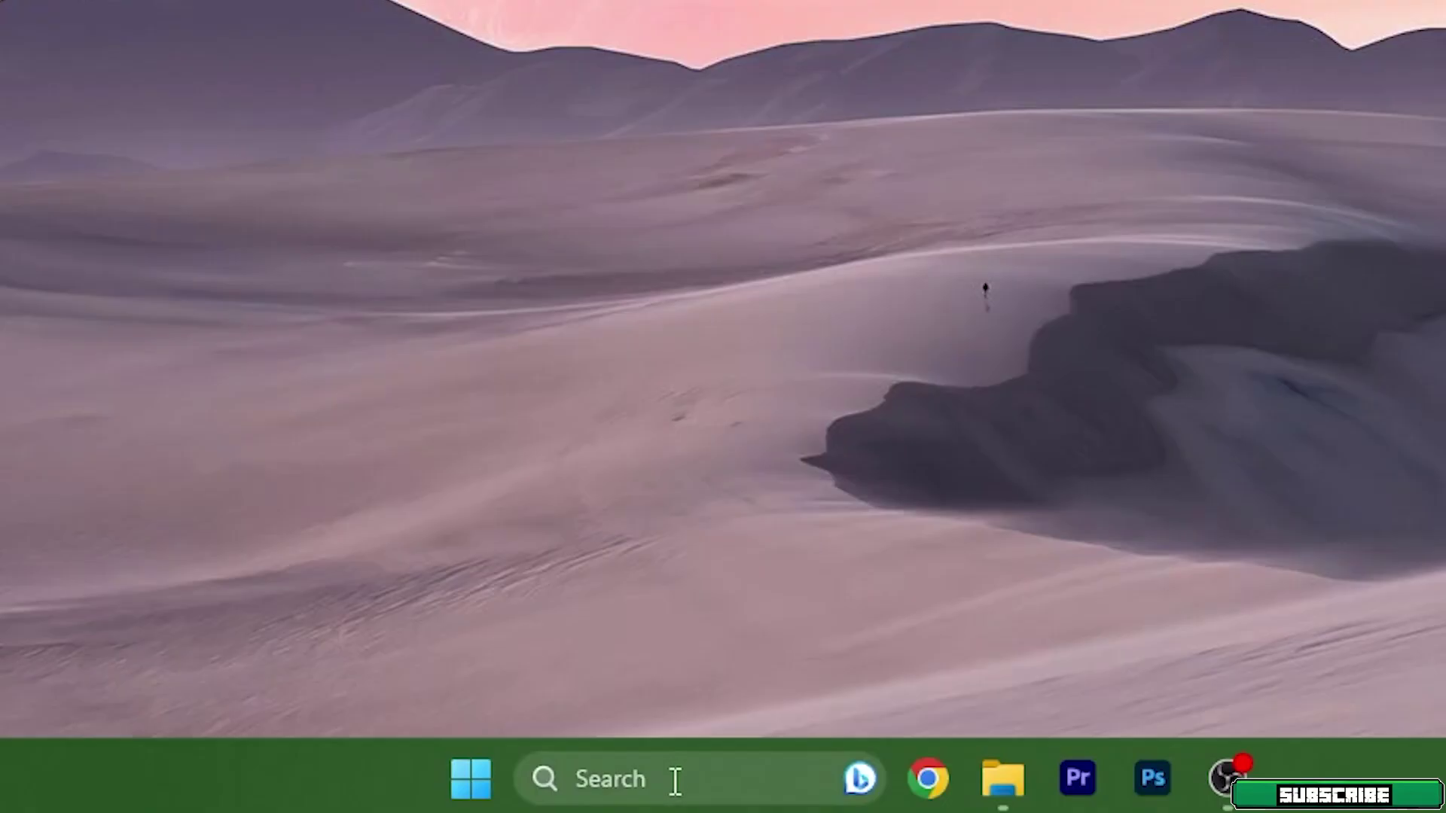
click(645, 796)
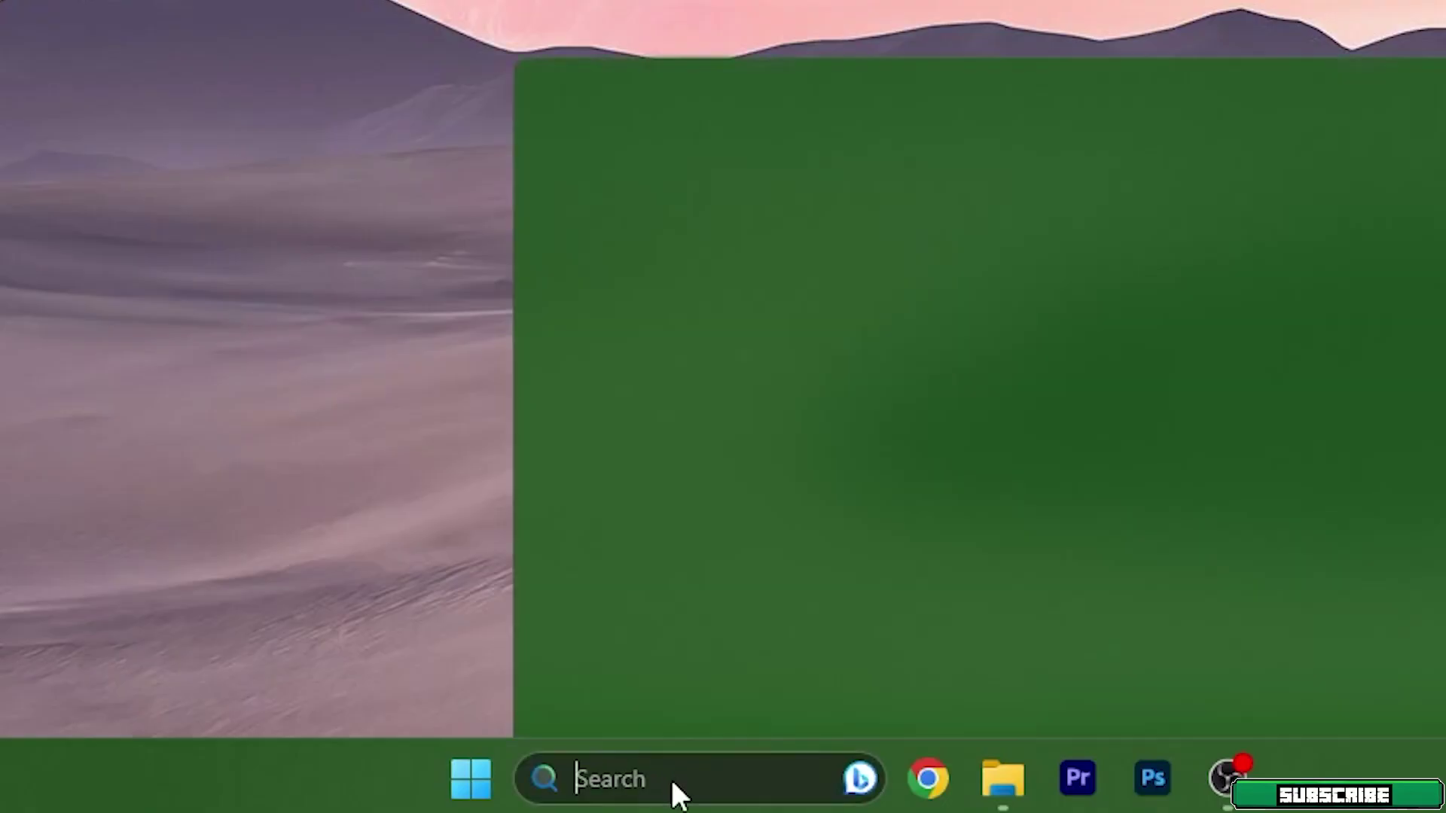
text(%appdata%)
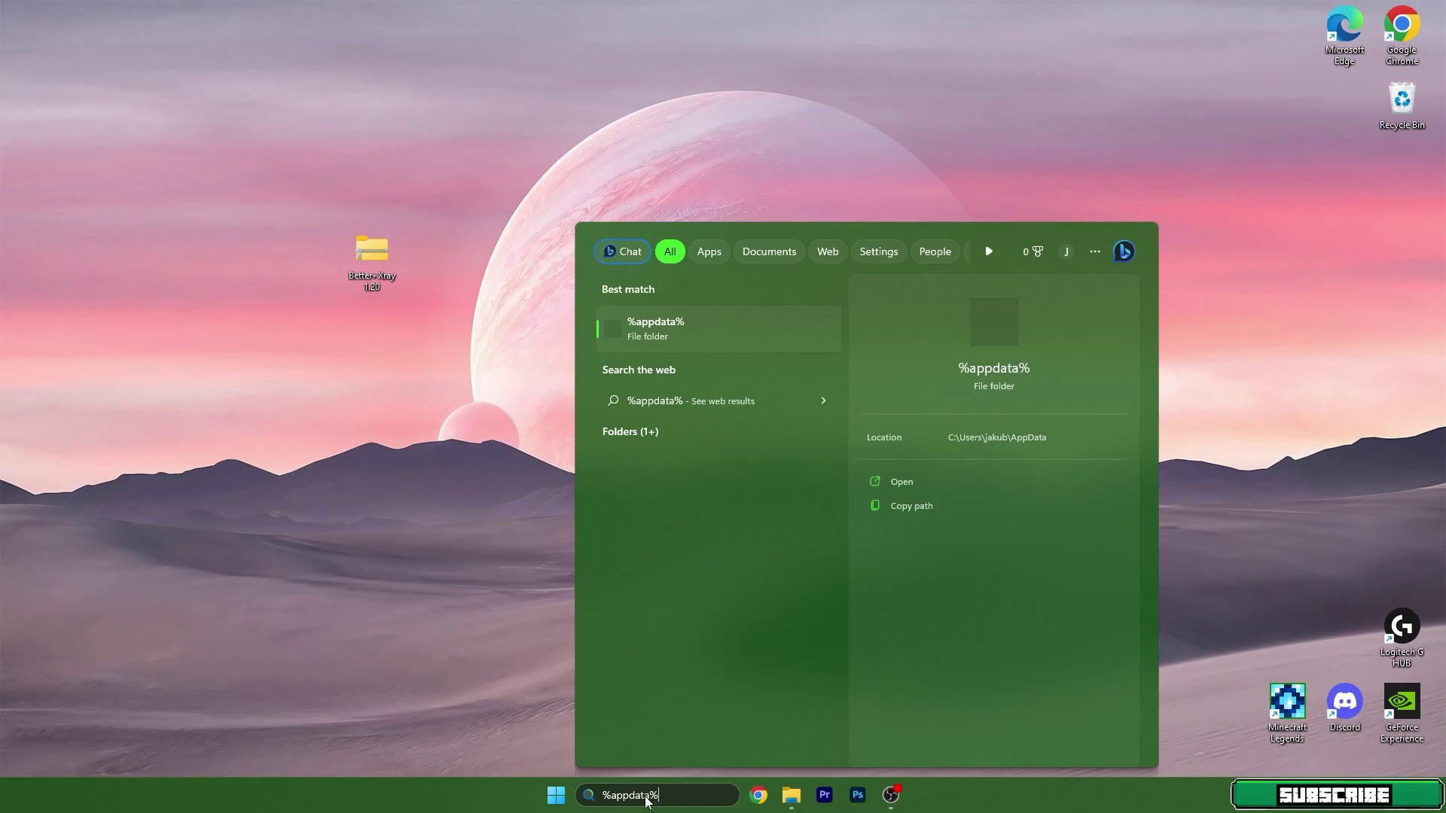
key(Return)
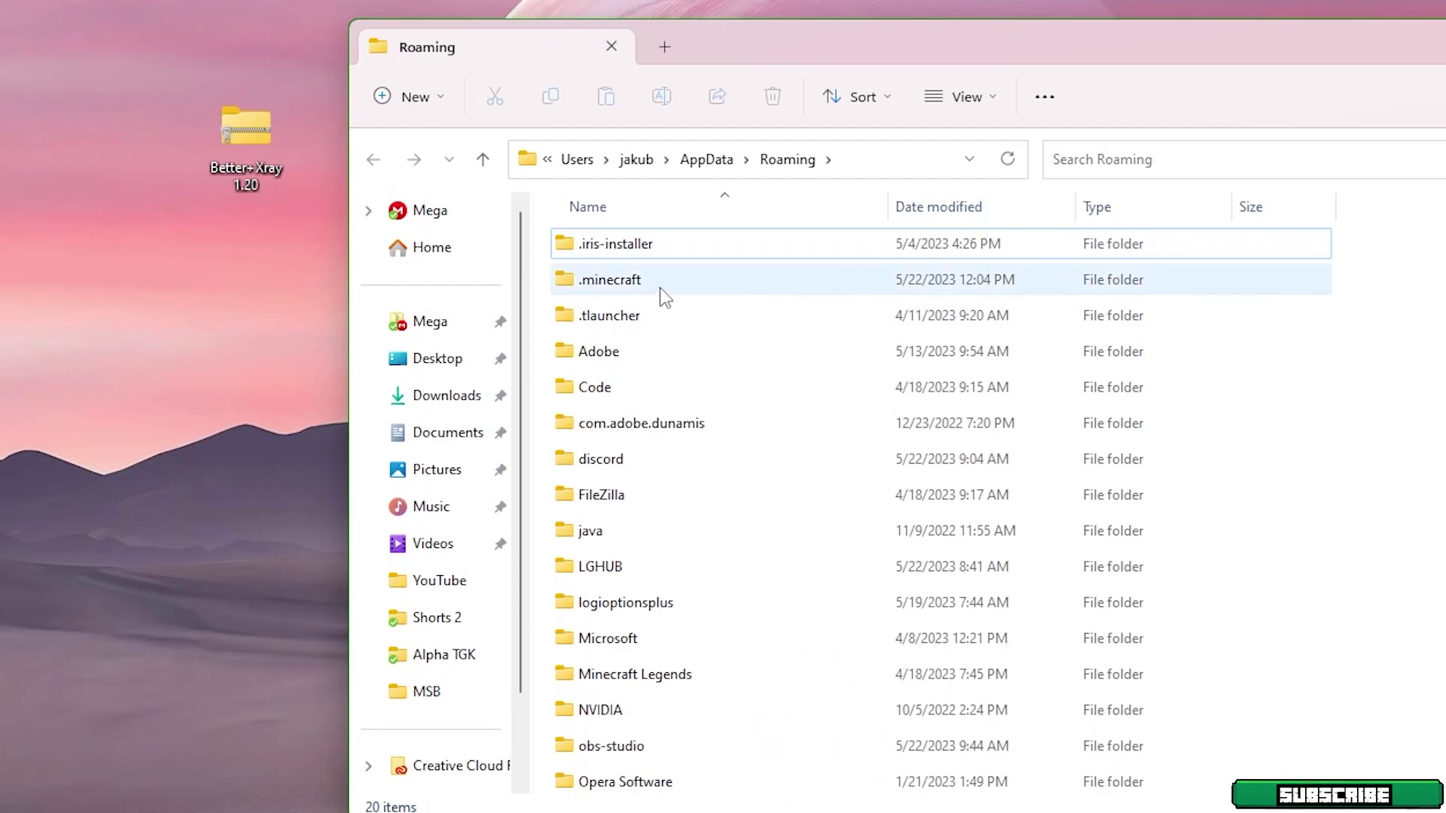
Move the Better+Xray 1.20 pack from the desktop into .minecraft's resourcepacks folder.
double_click(586, 284)
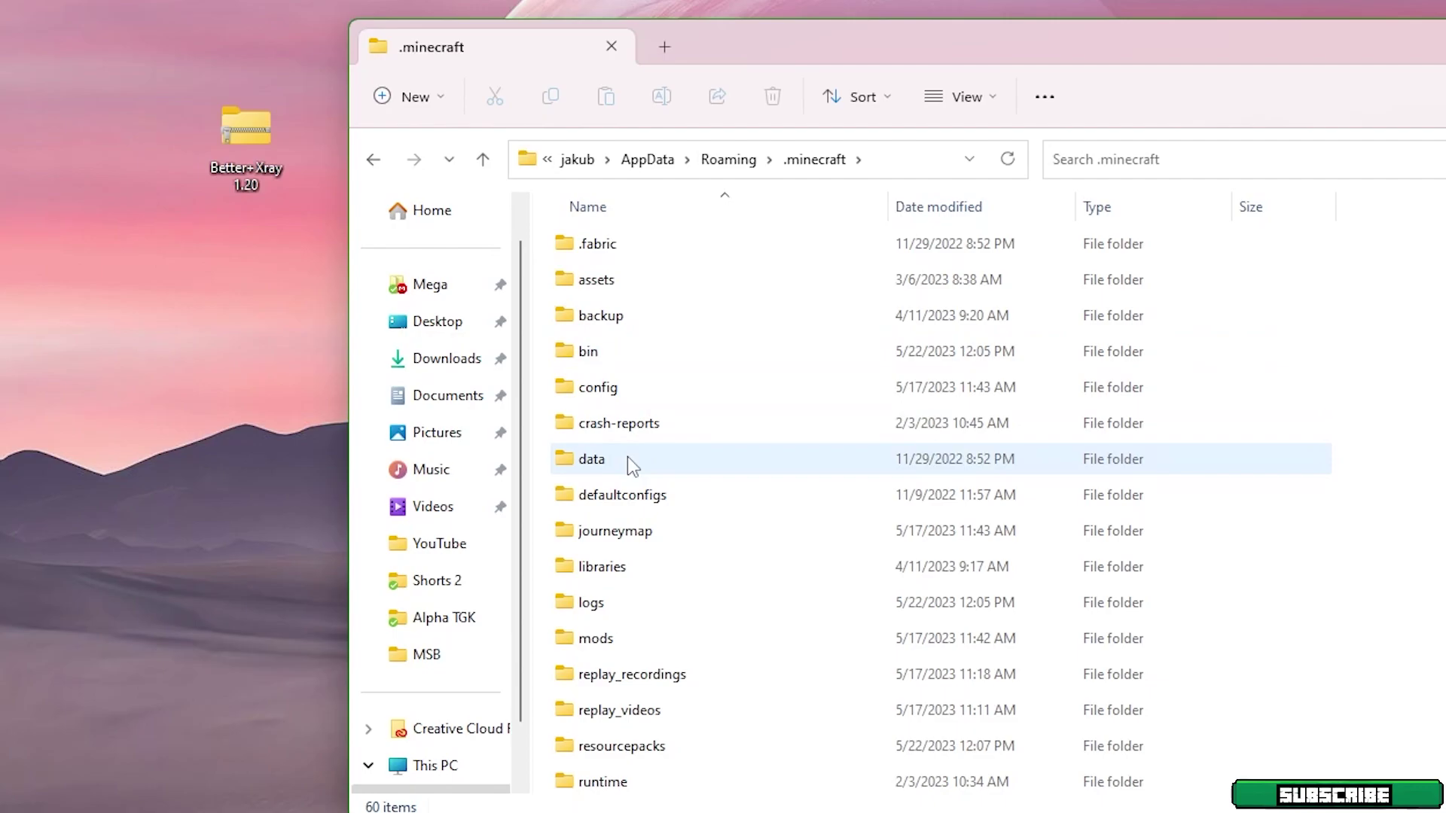
scroll(626, 456, down, 2)
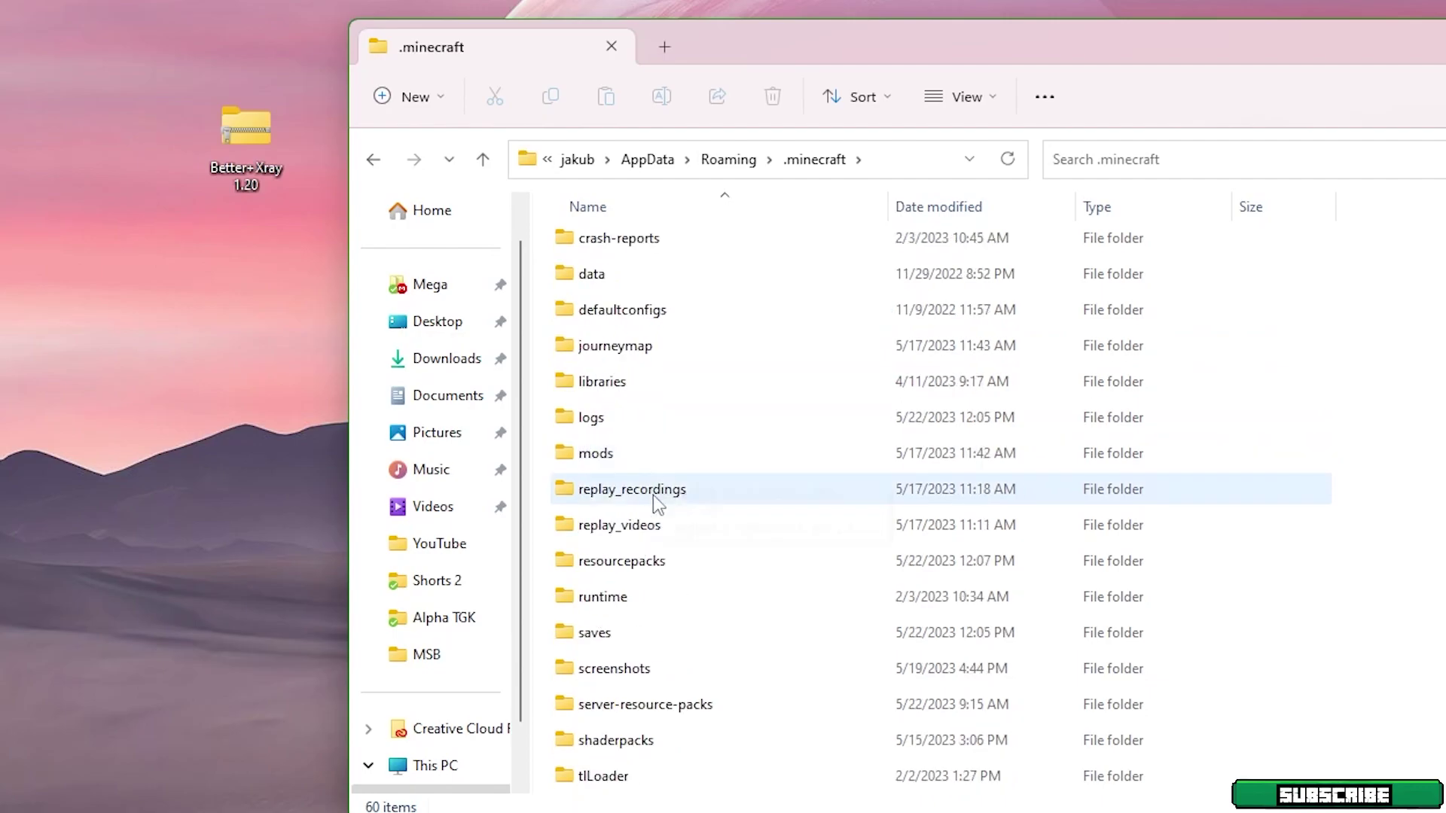
click(657, 561)
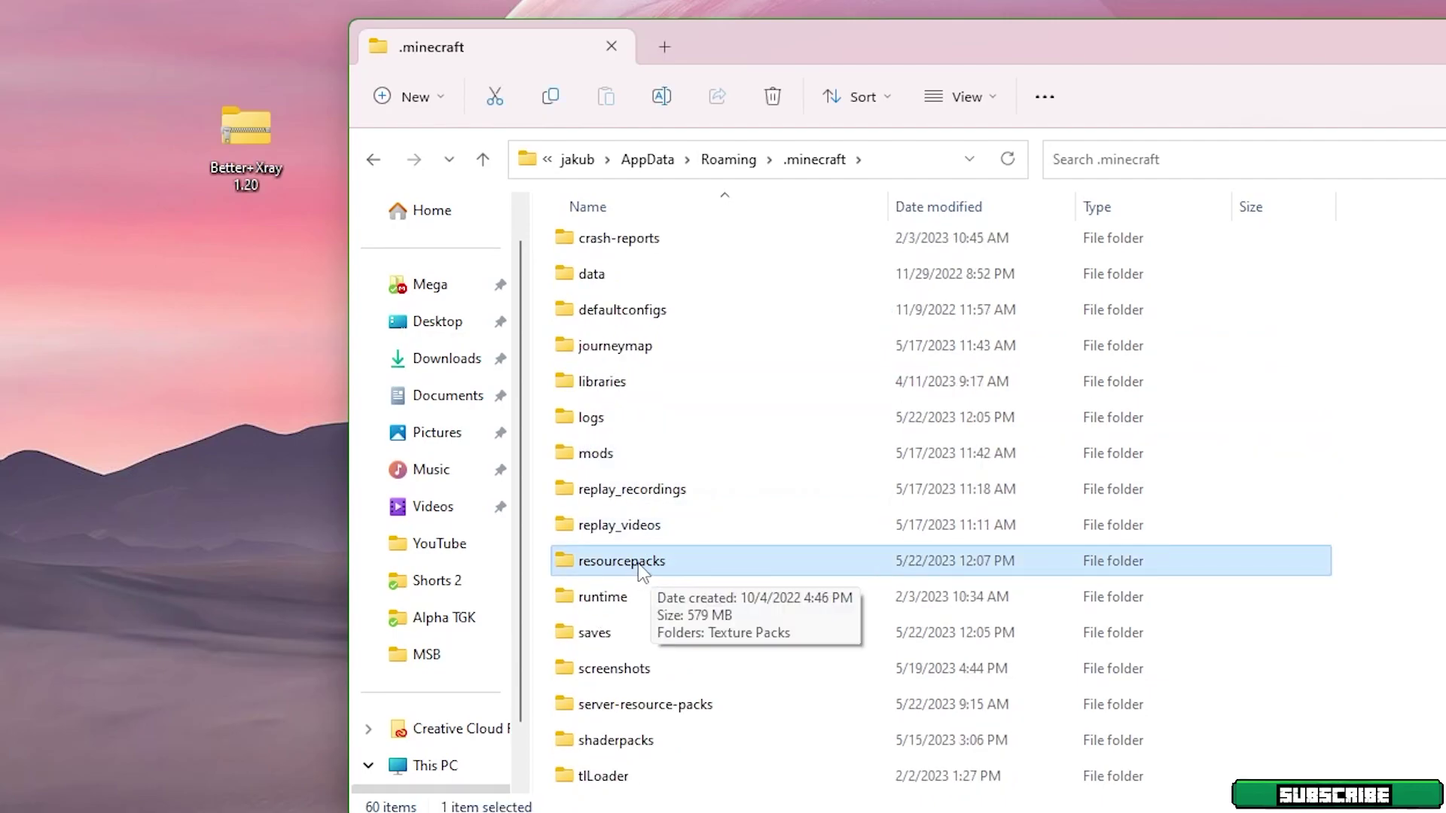
double_click(639, 570)
mouse_move(256, 150)
mouse_down()
mouse_move(600, 377)
mouse_move(684, 397)
mouse_up()
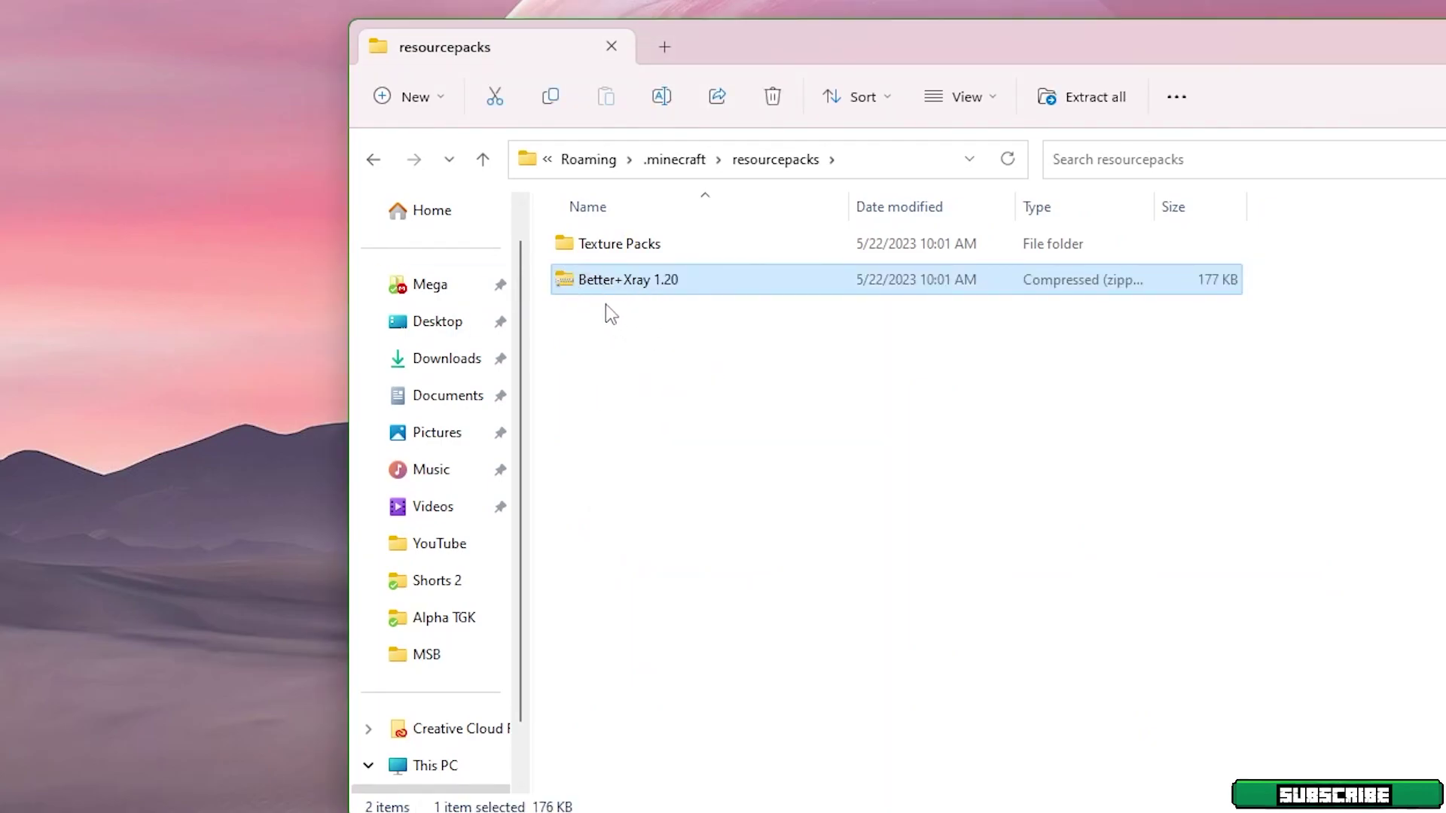
click(675, 345)
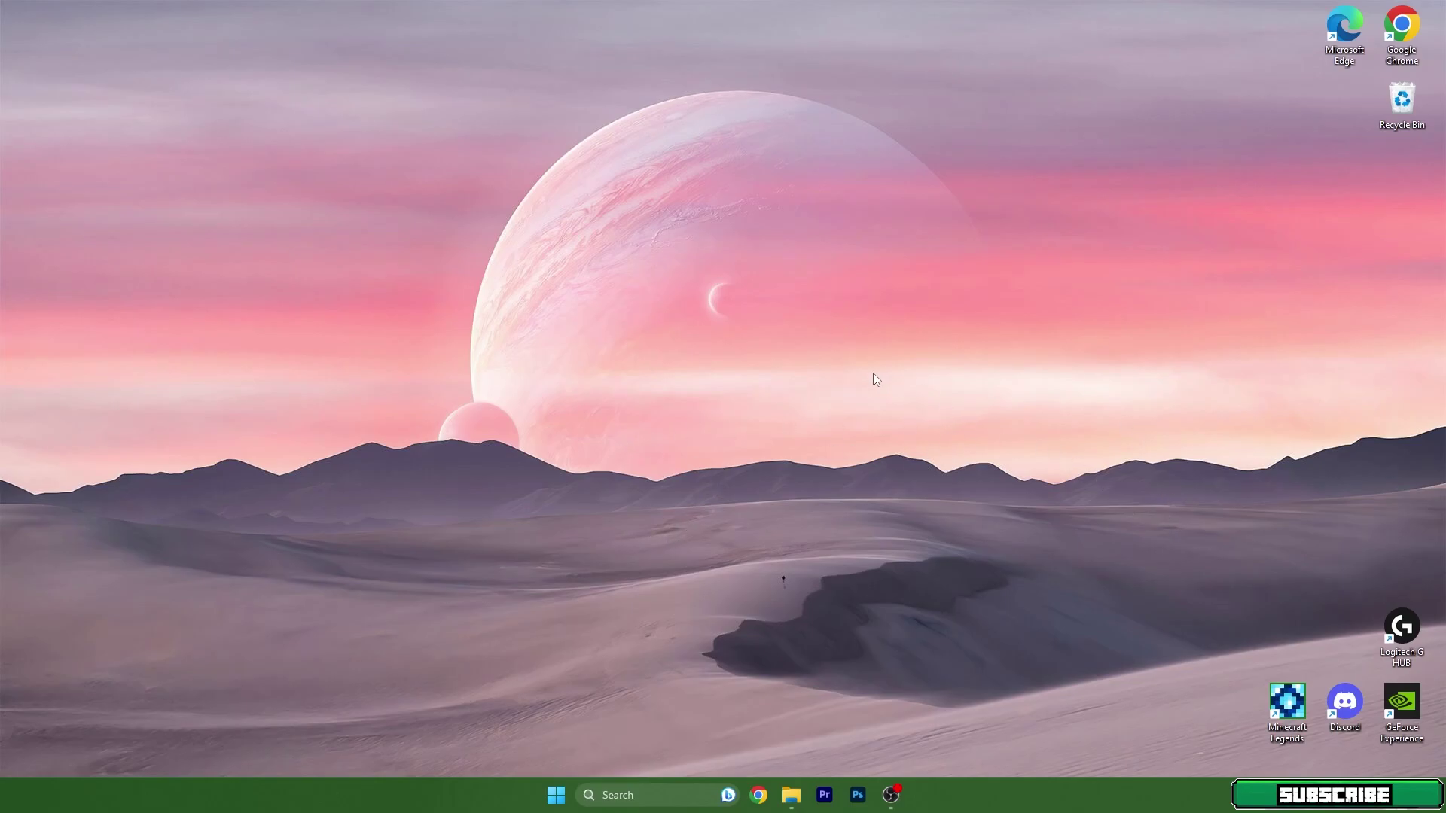
Launch the Minecraft 1.20 installation from the Minecraft Launcher.
click(635, 795)
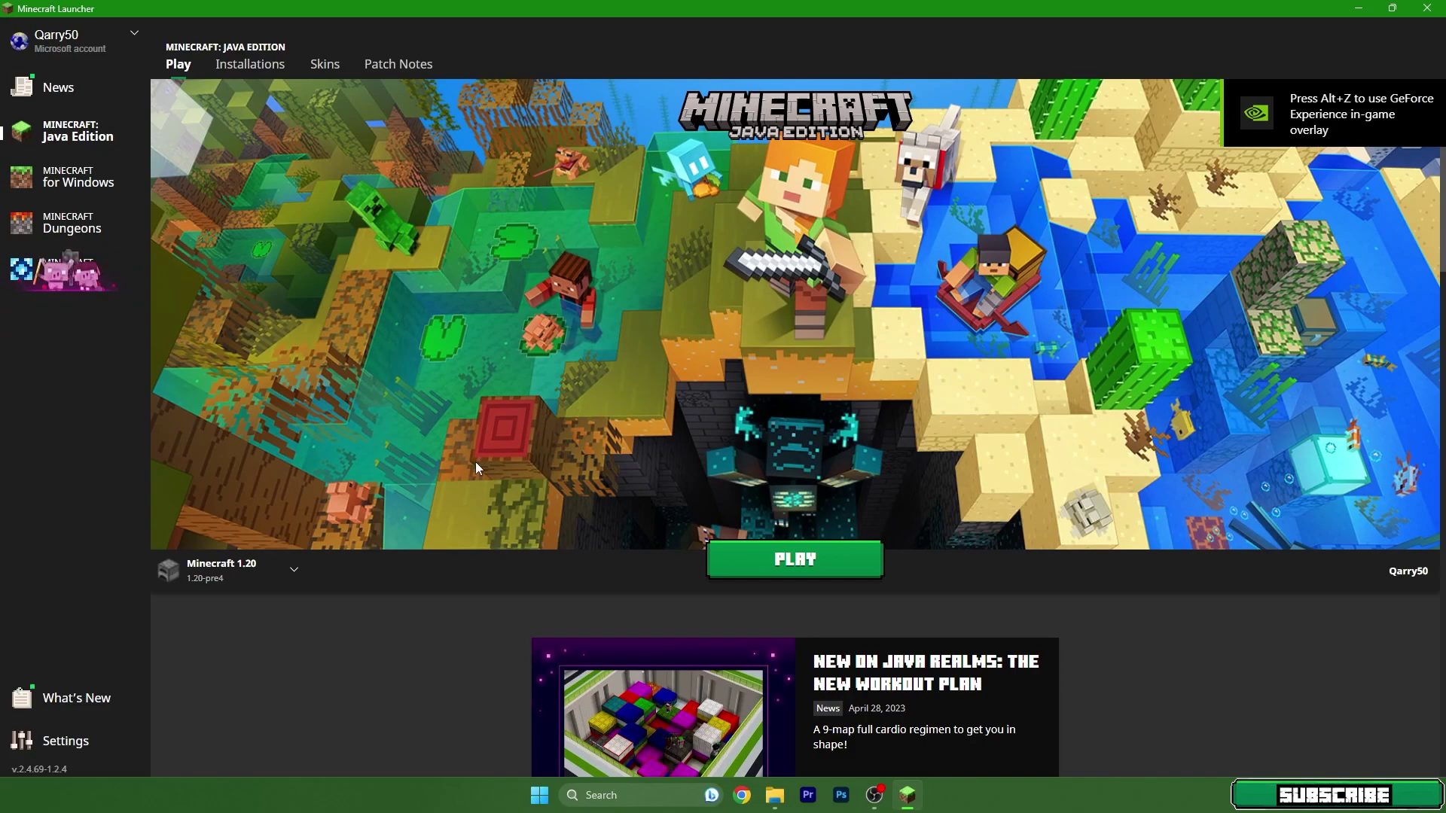
click(253, 564)
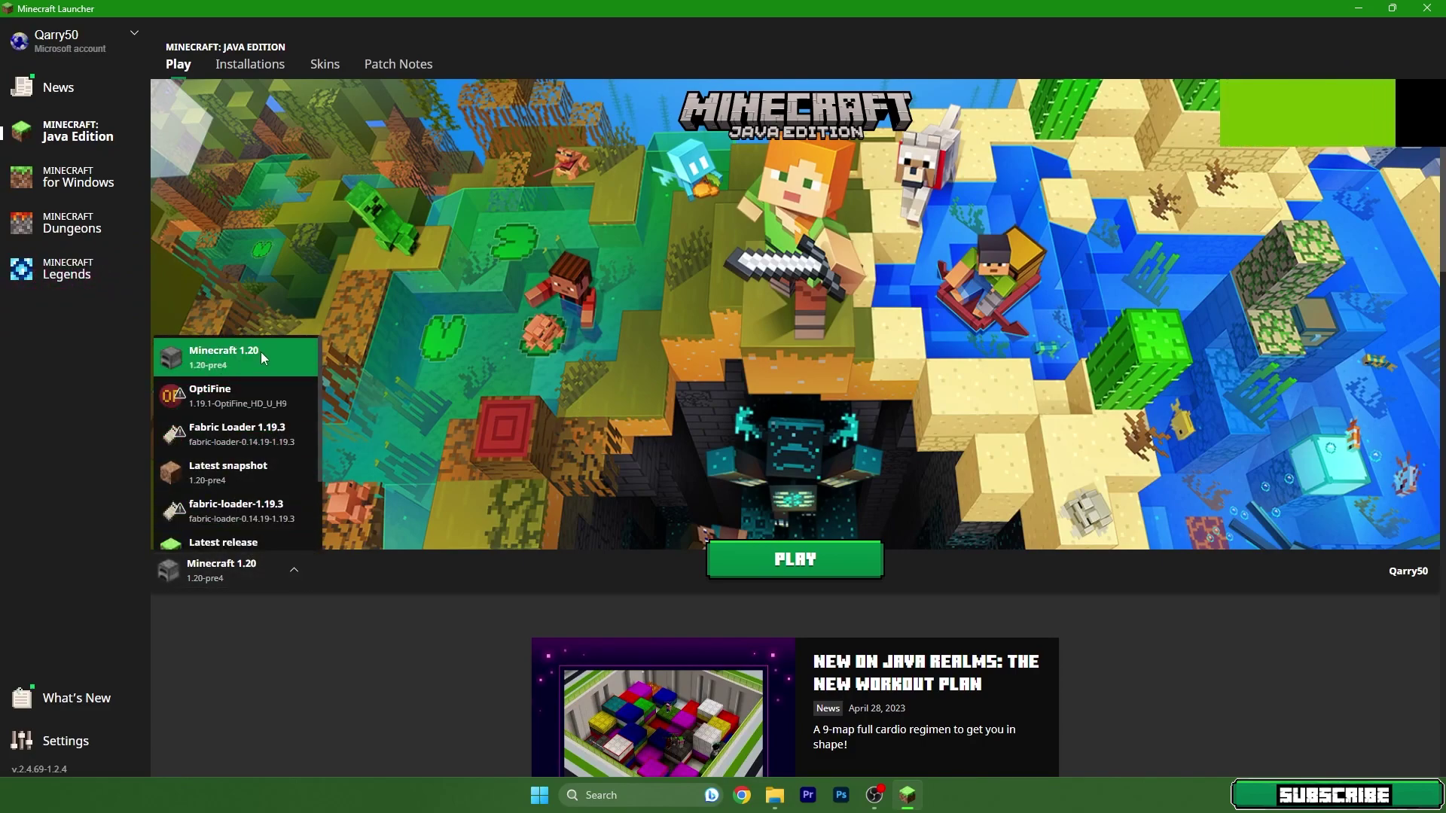
click(234, 364)
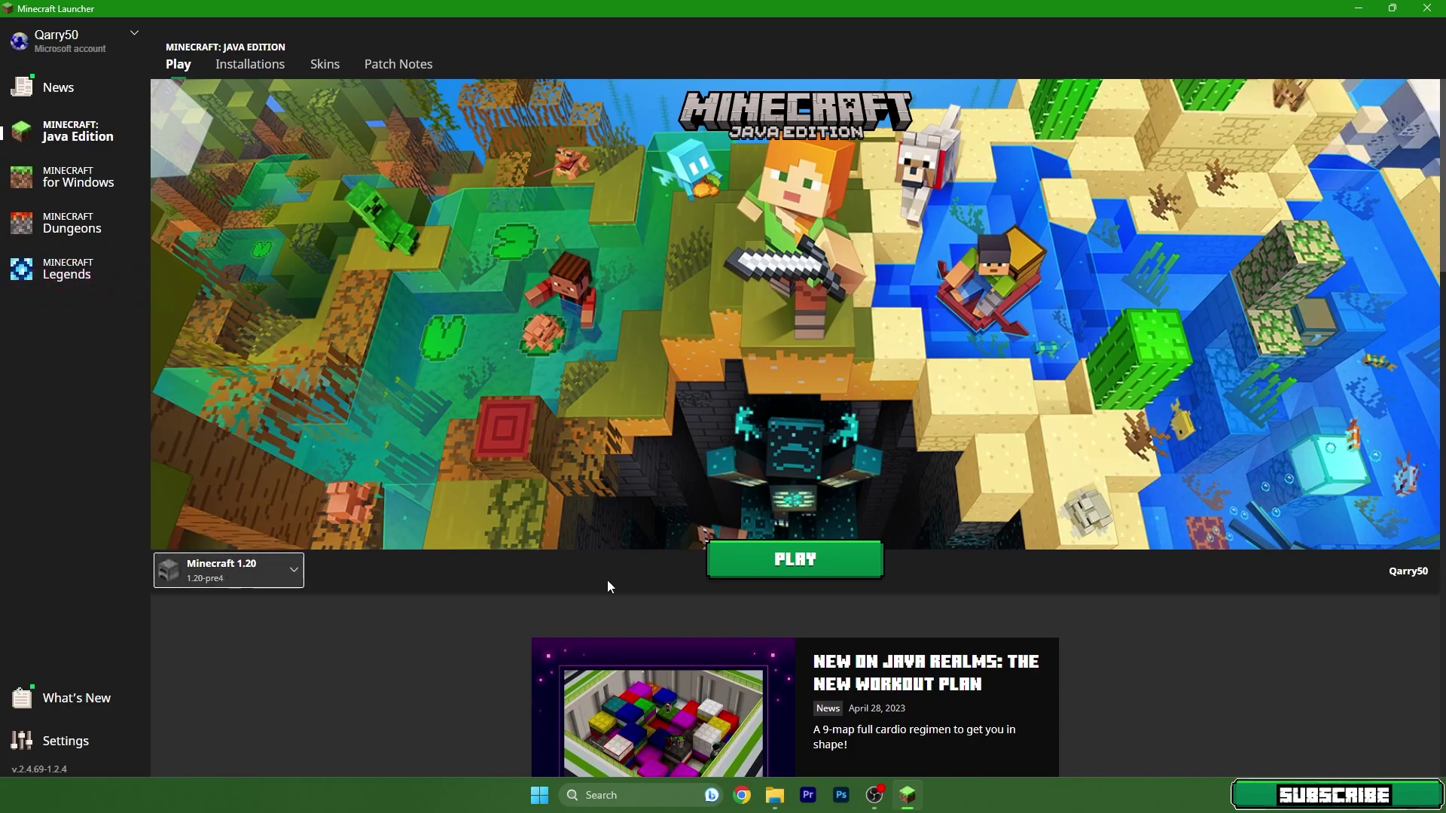
click(779, 562)
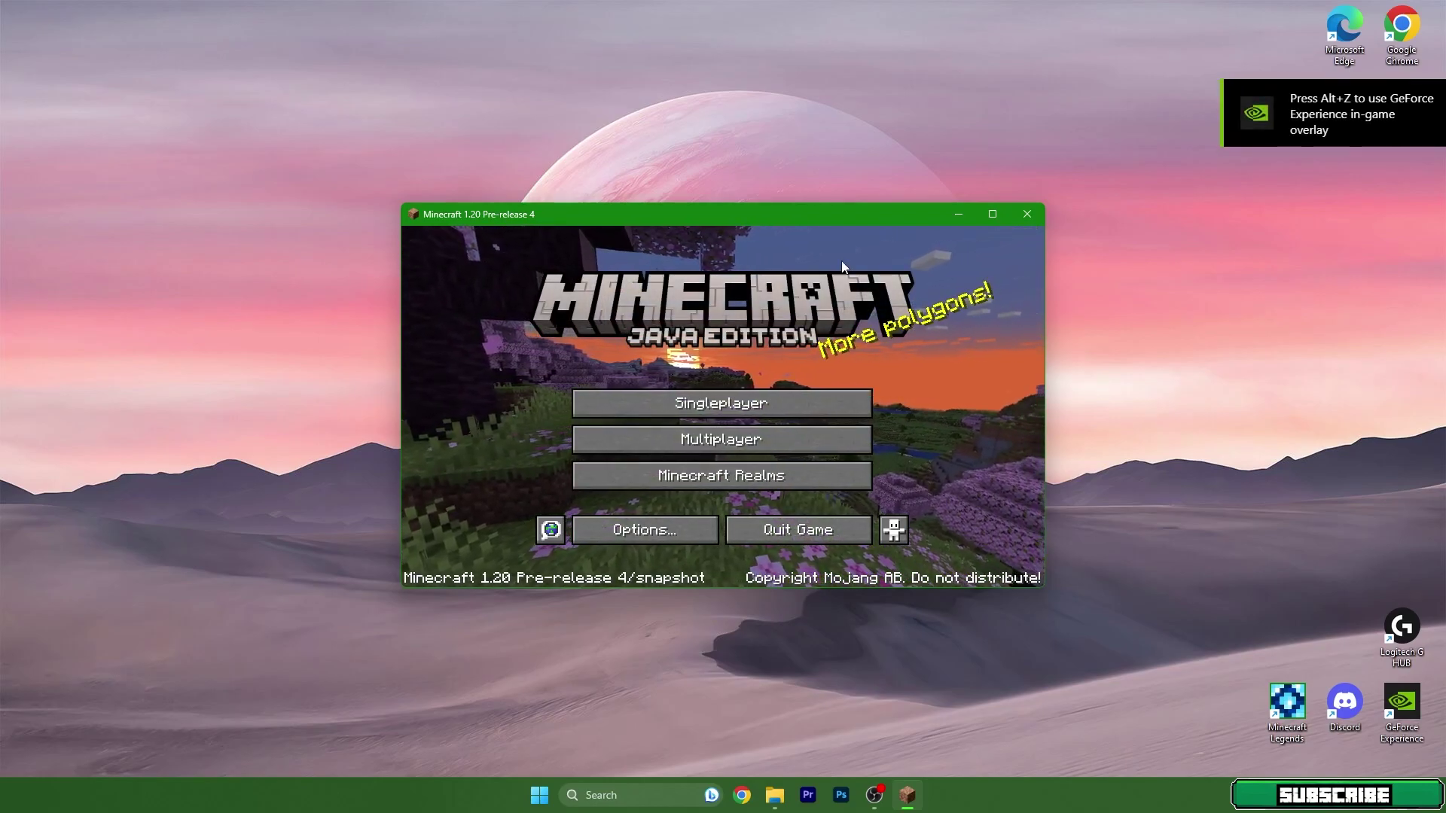
Maximise the game window and create a new Creative-mode singleplayer world.
click(993, 218)
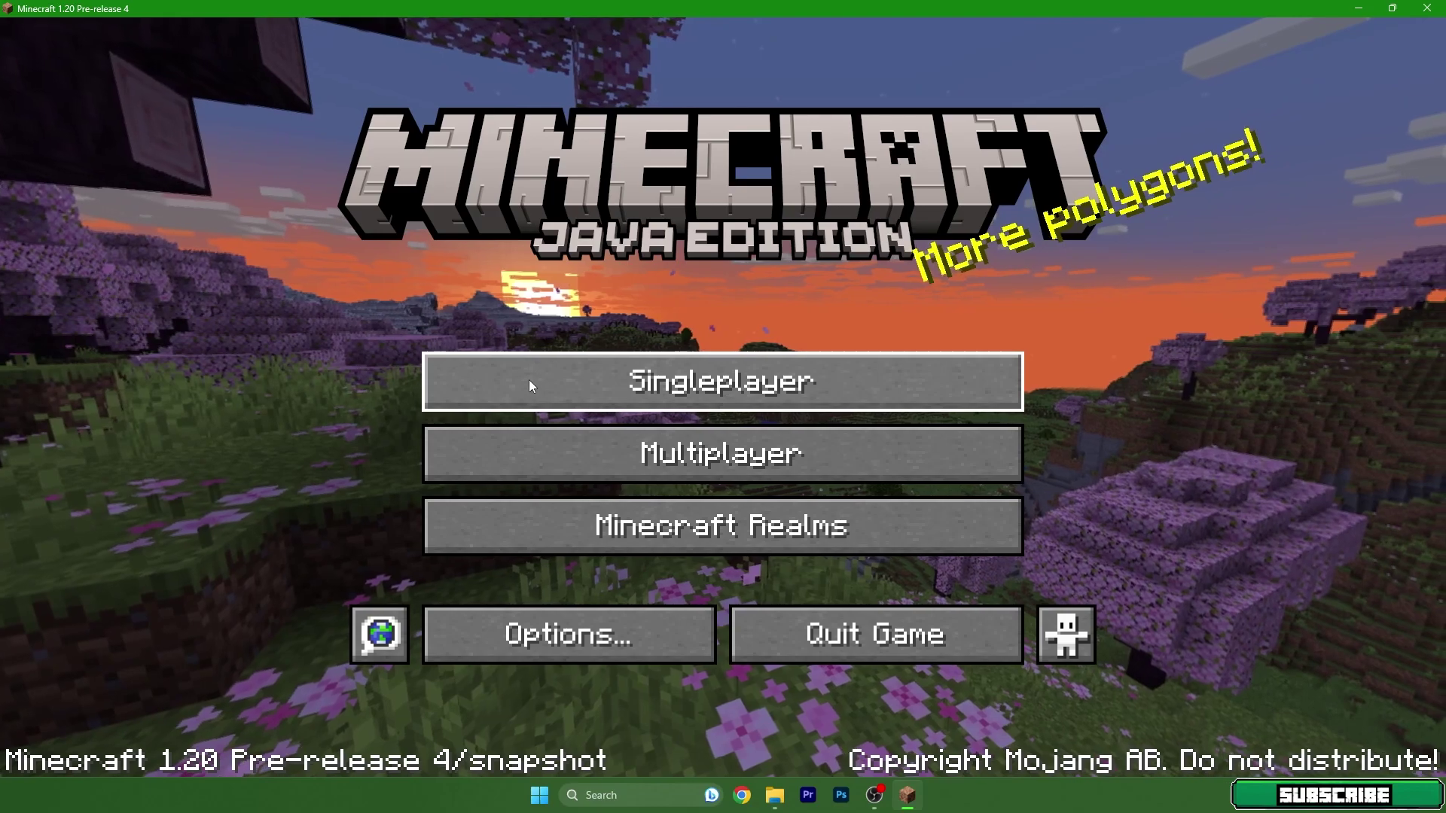
click(527, 378)
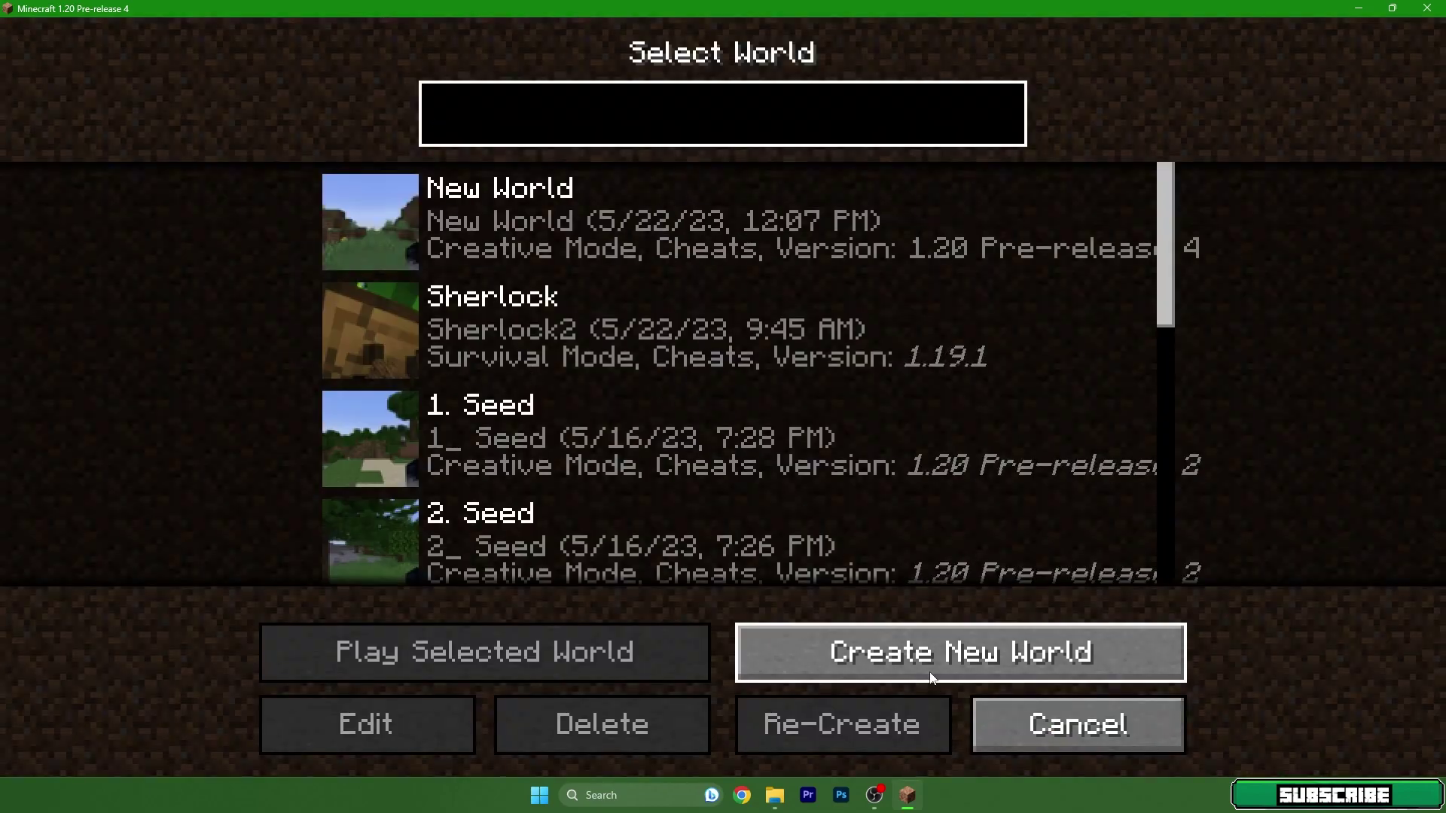
click(887, 646)
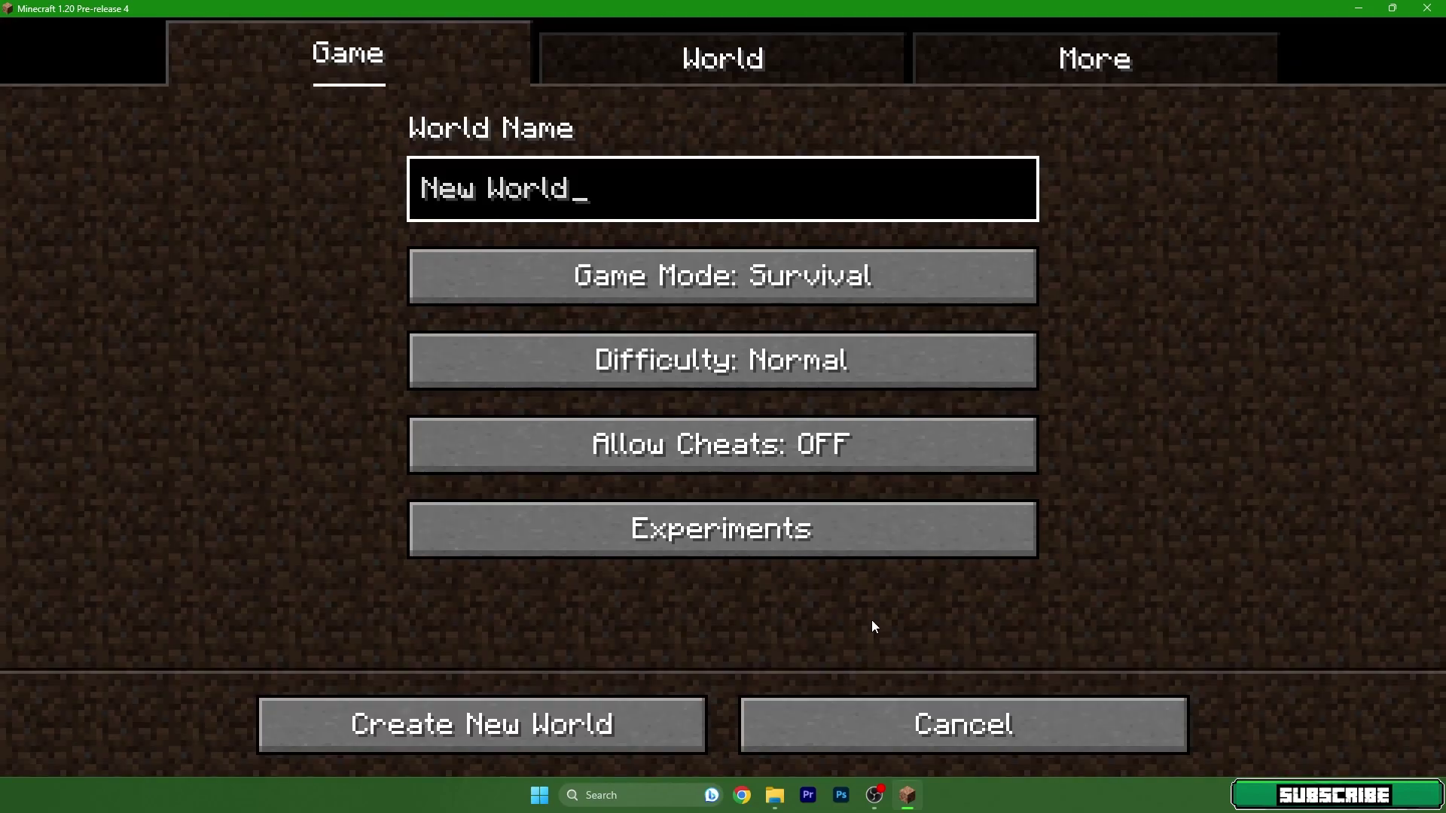
click(704, 290)
click(700, 297)
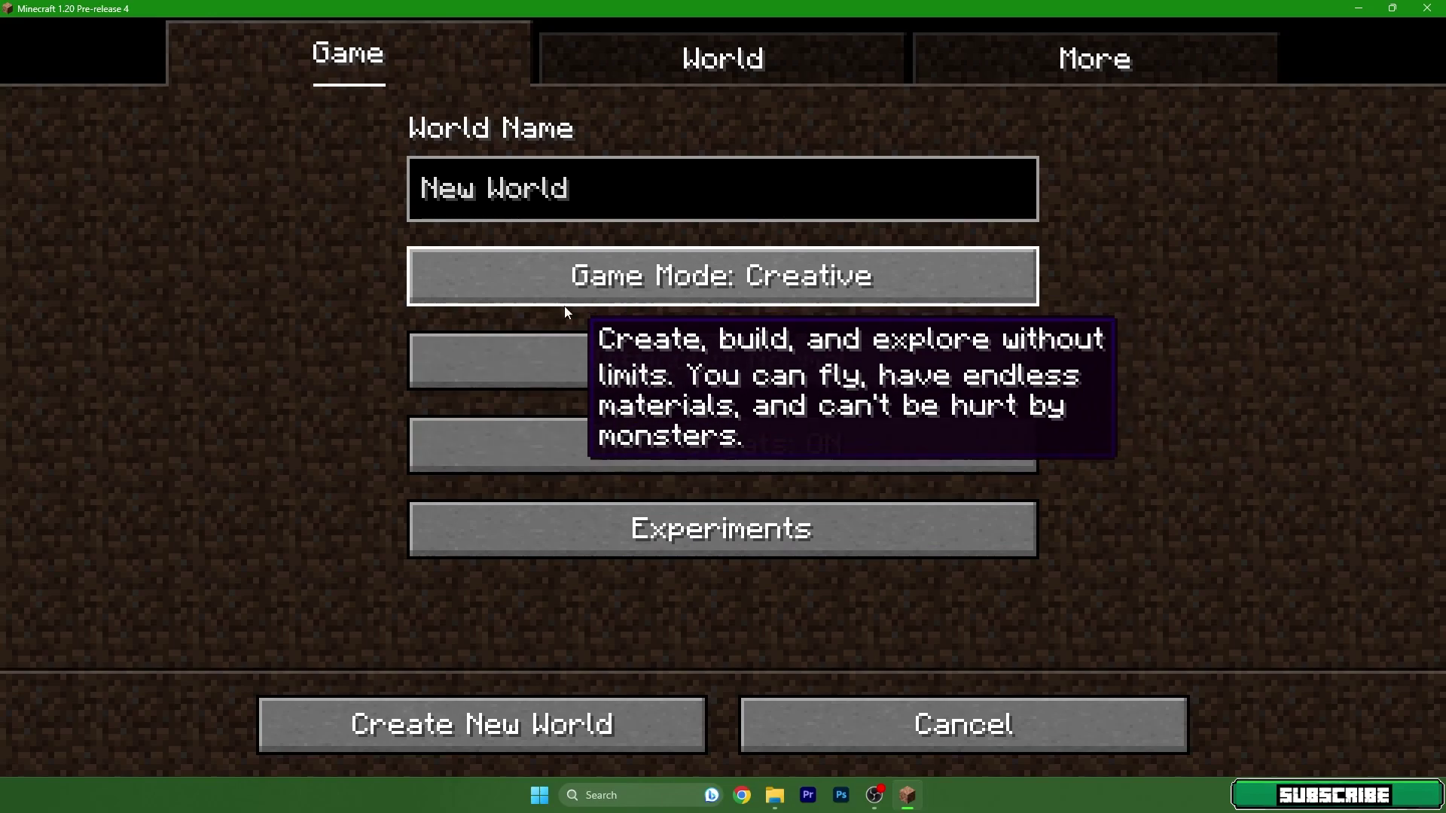
click(571, 704)
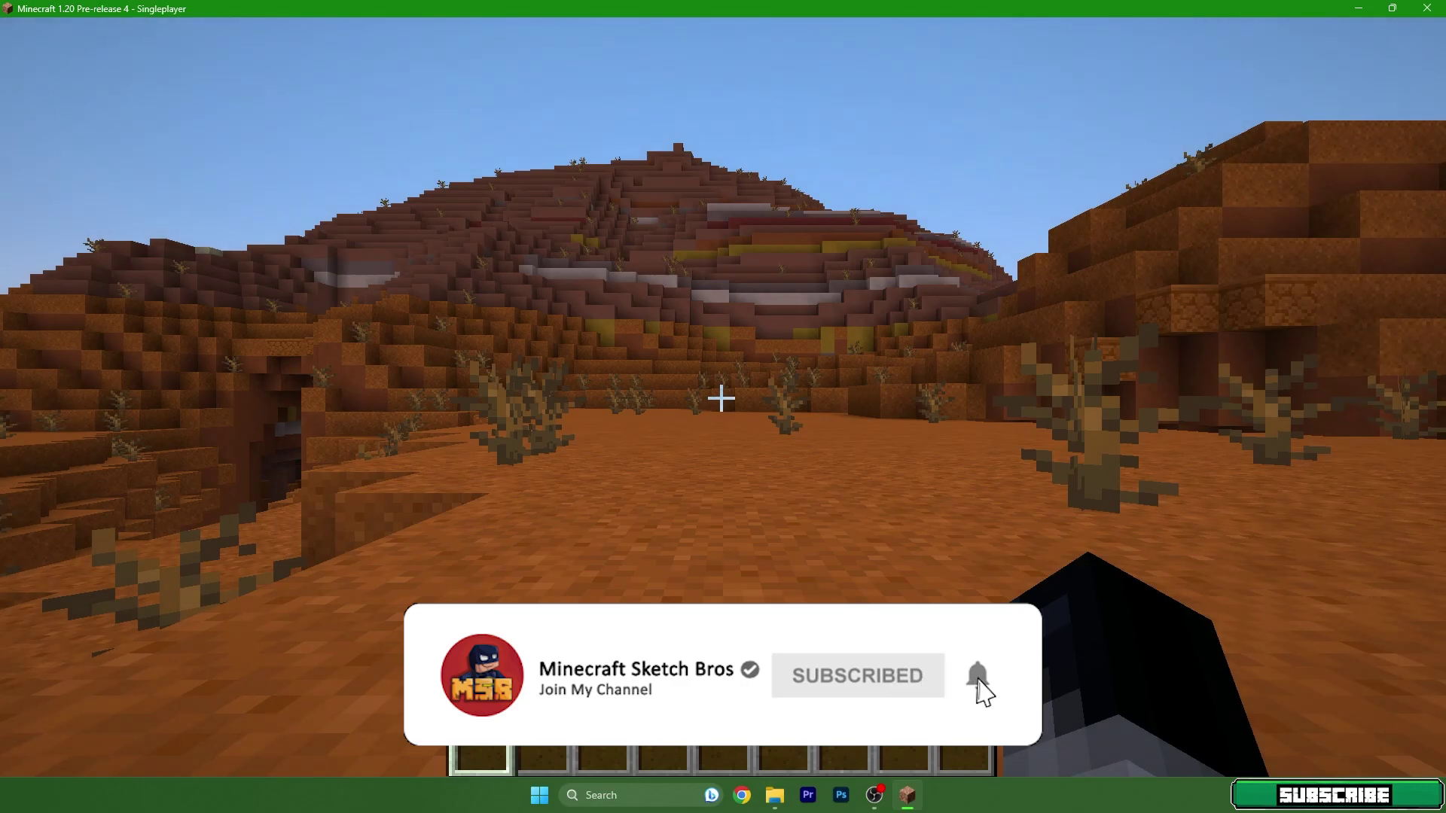
Add Better+Xray 1.20 to the selected resource packs, accepting the older-version warning, and apply.
key(Escape)
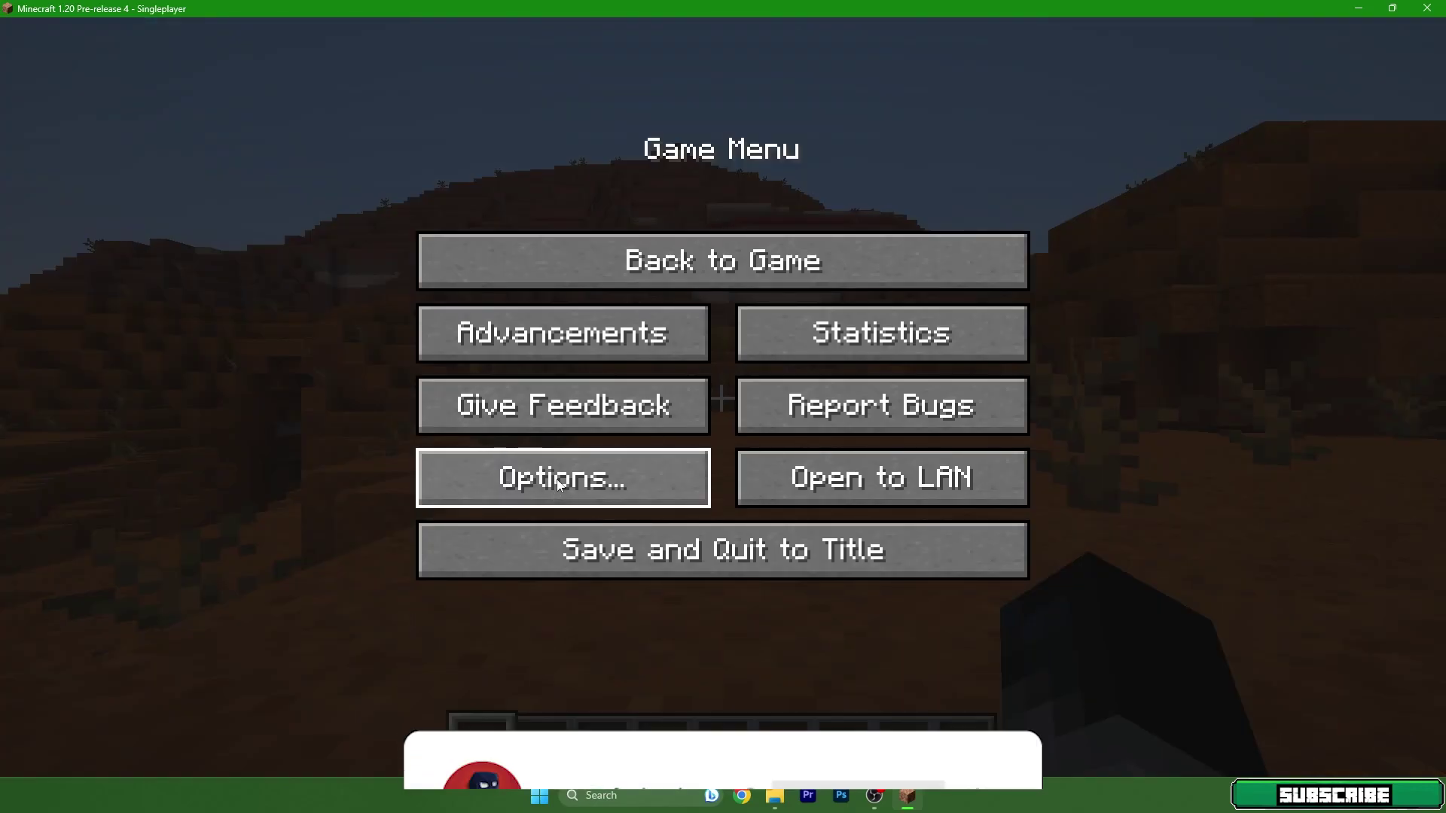
click(532, 488)
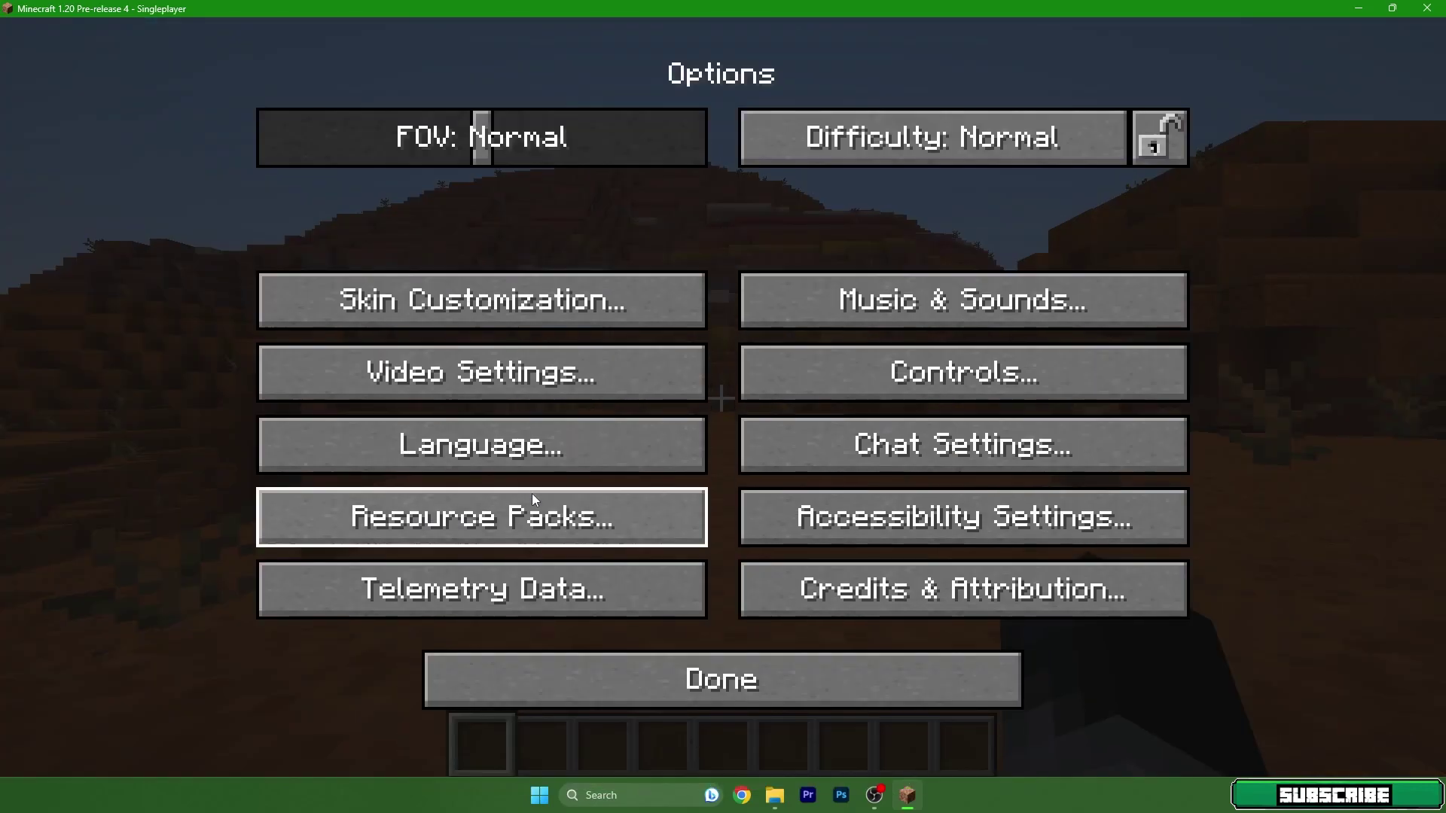
click(458, 514)
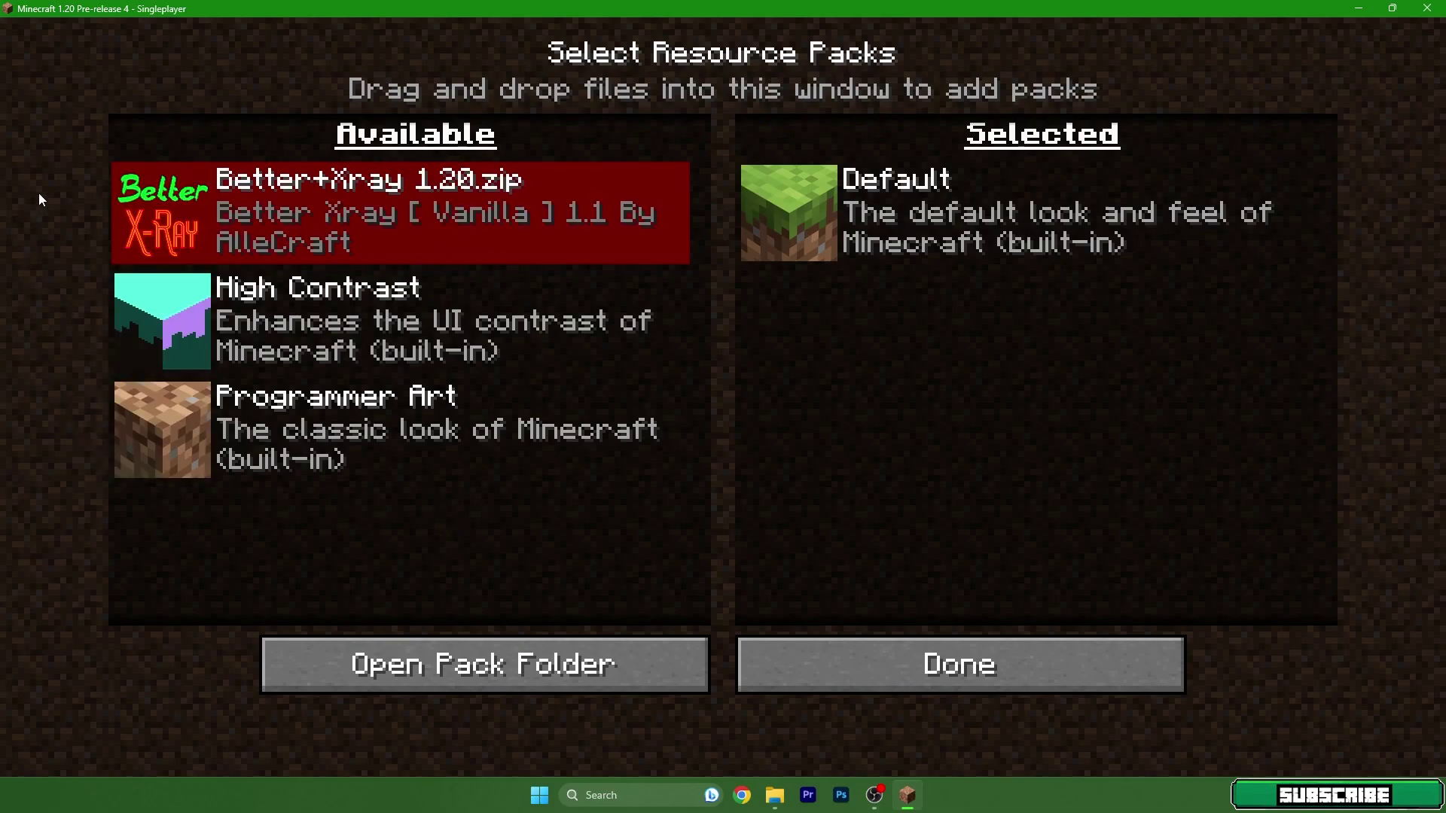
mouse_move(403, 222)
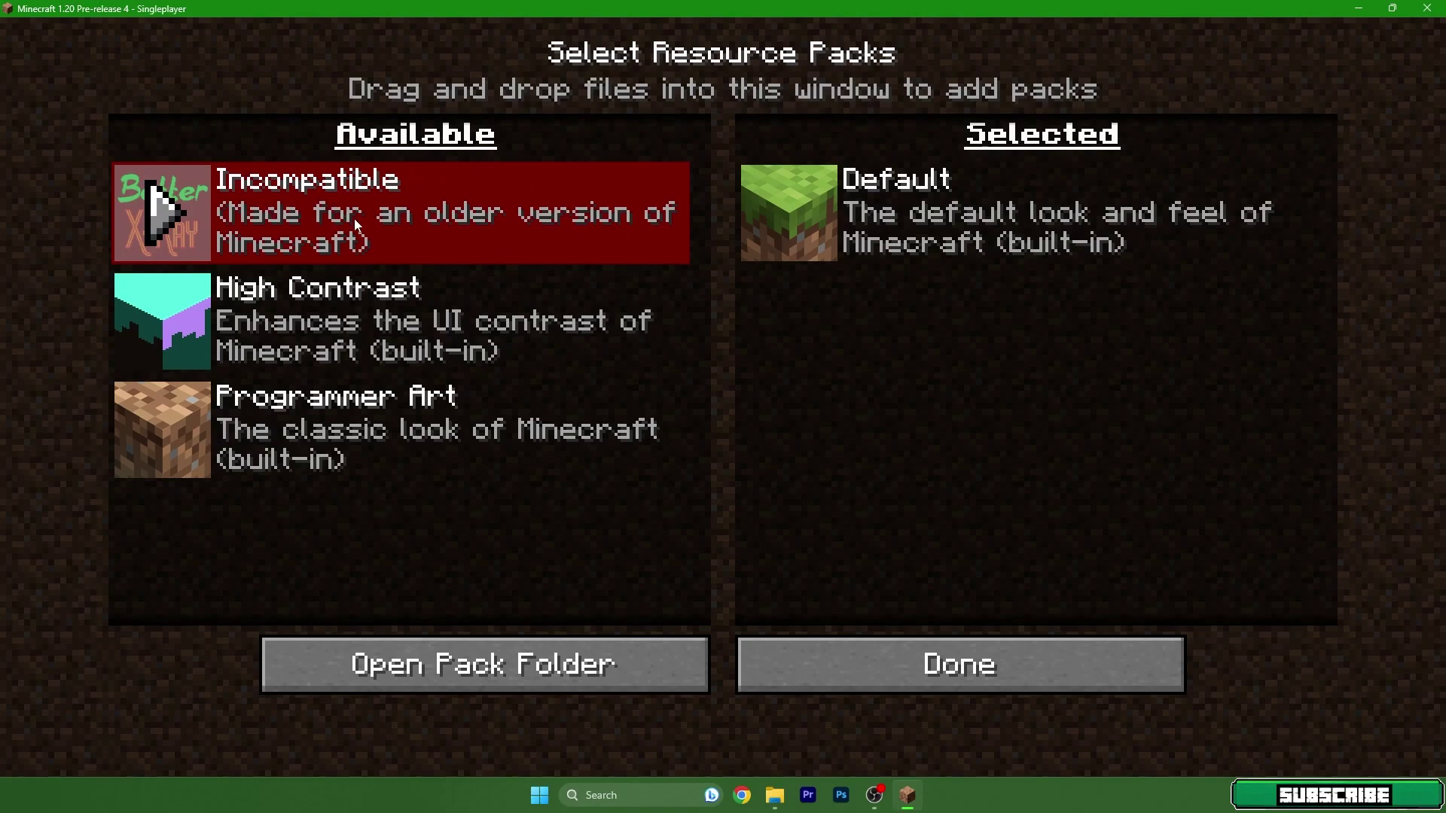
click(184, 220)
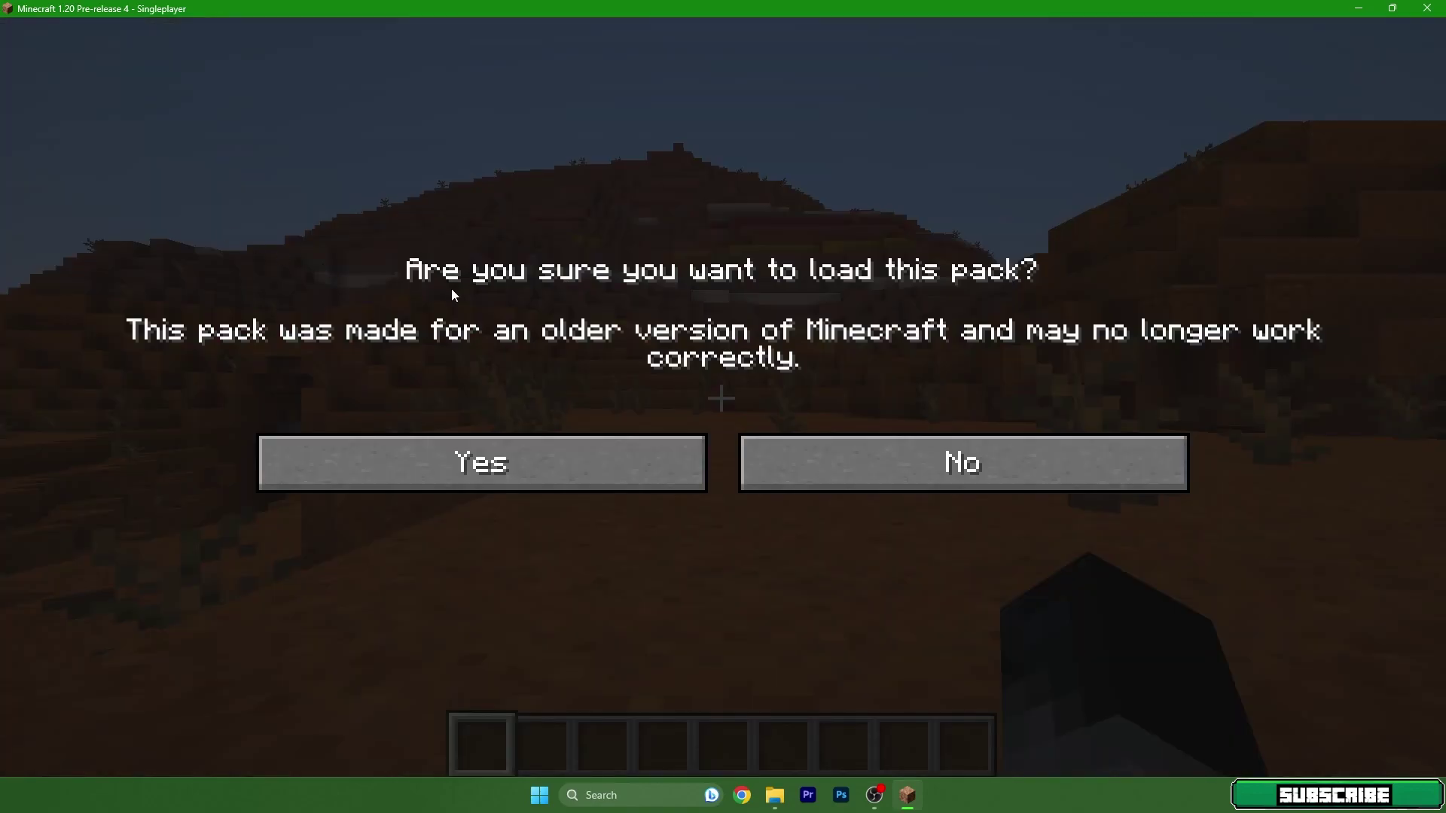
click(530, 455)
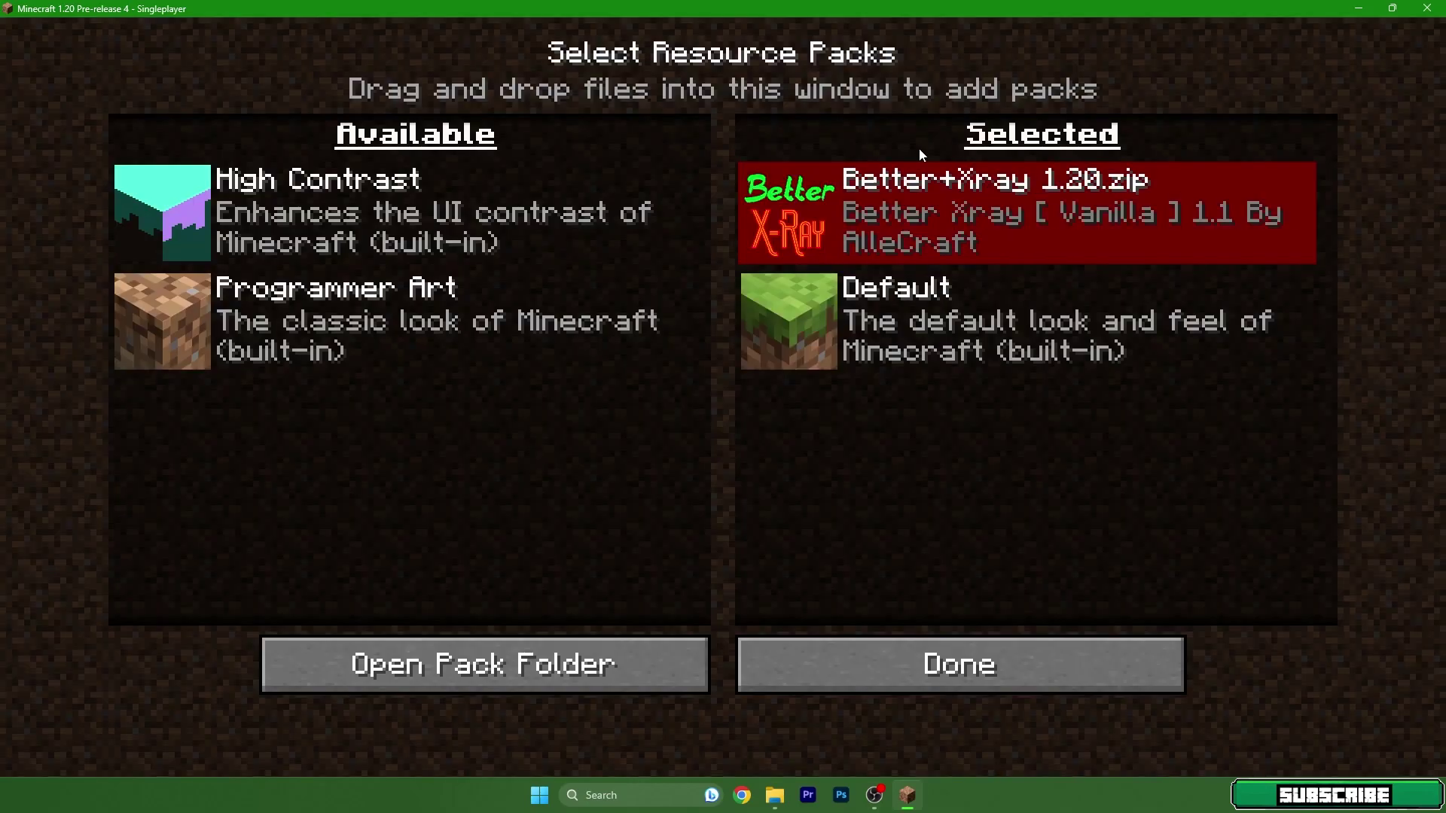
mouse_move(997, 224)
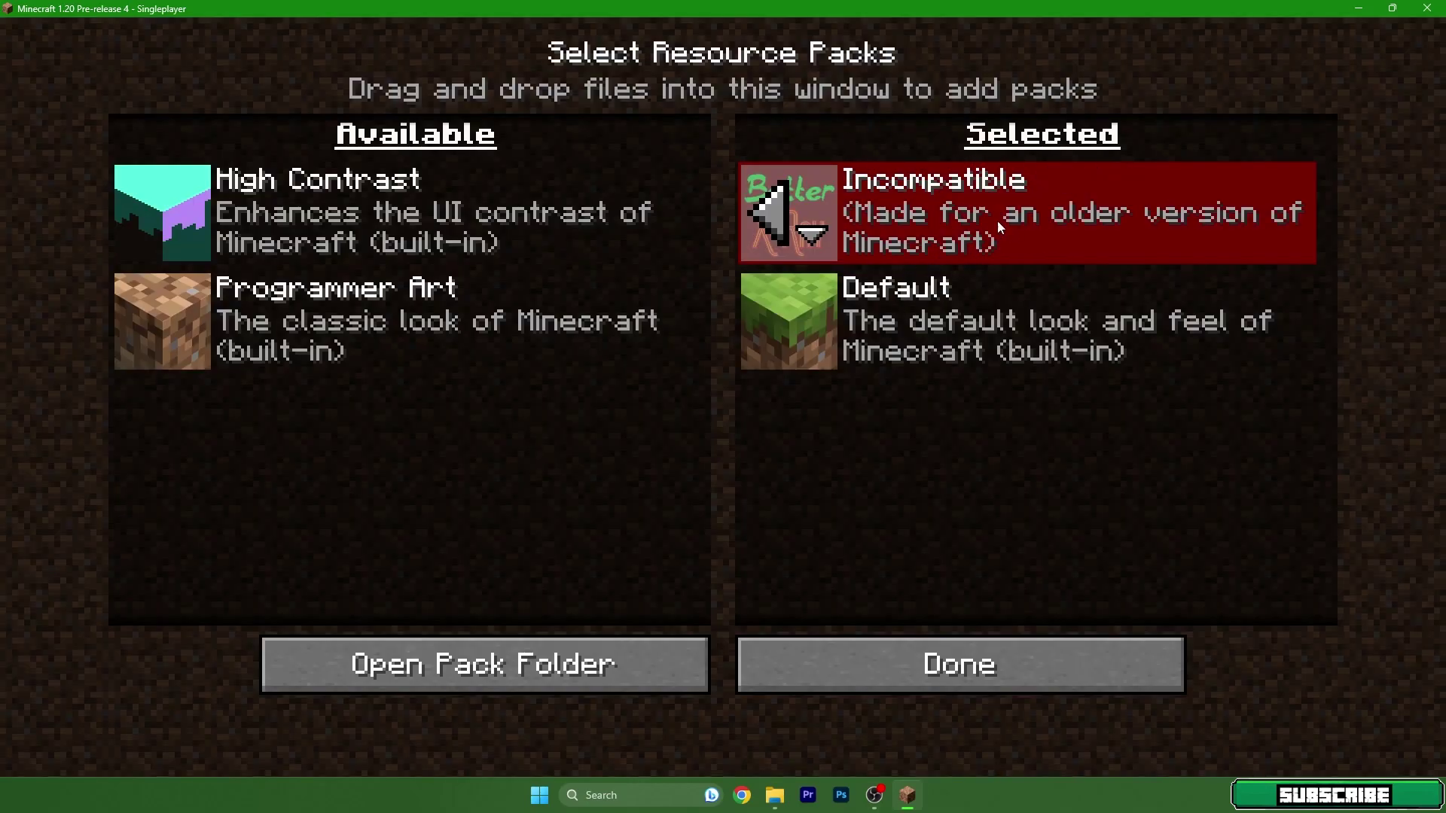
click(848, 676)
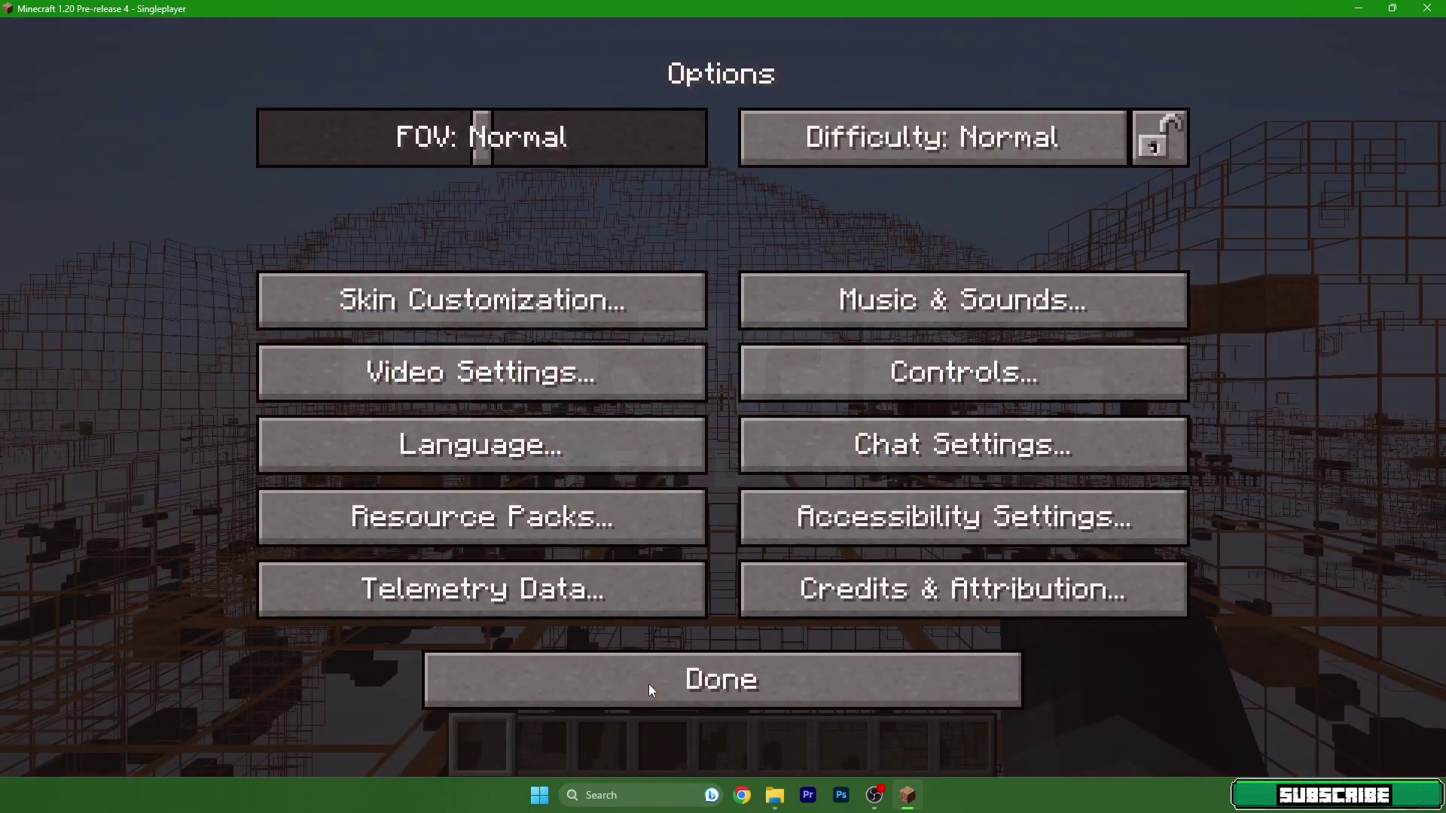
Leave Options and resume the world to view it with the X-ray pack.
click(649, 684)
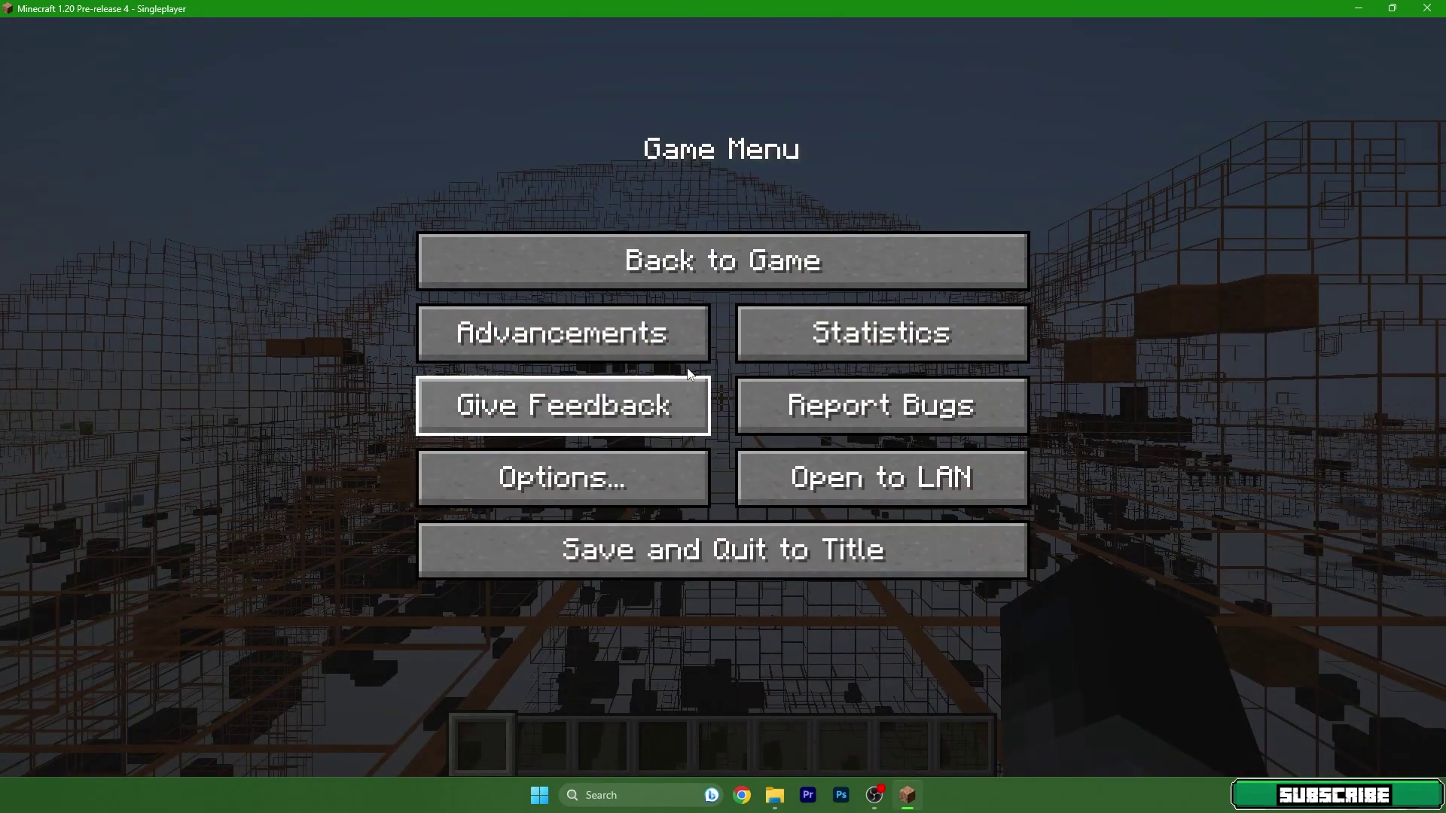
click(690, 263)
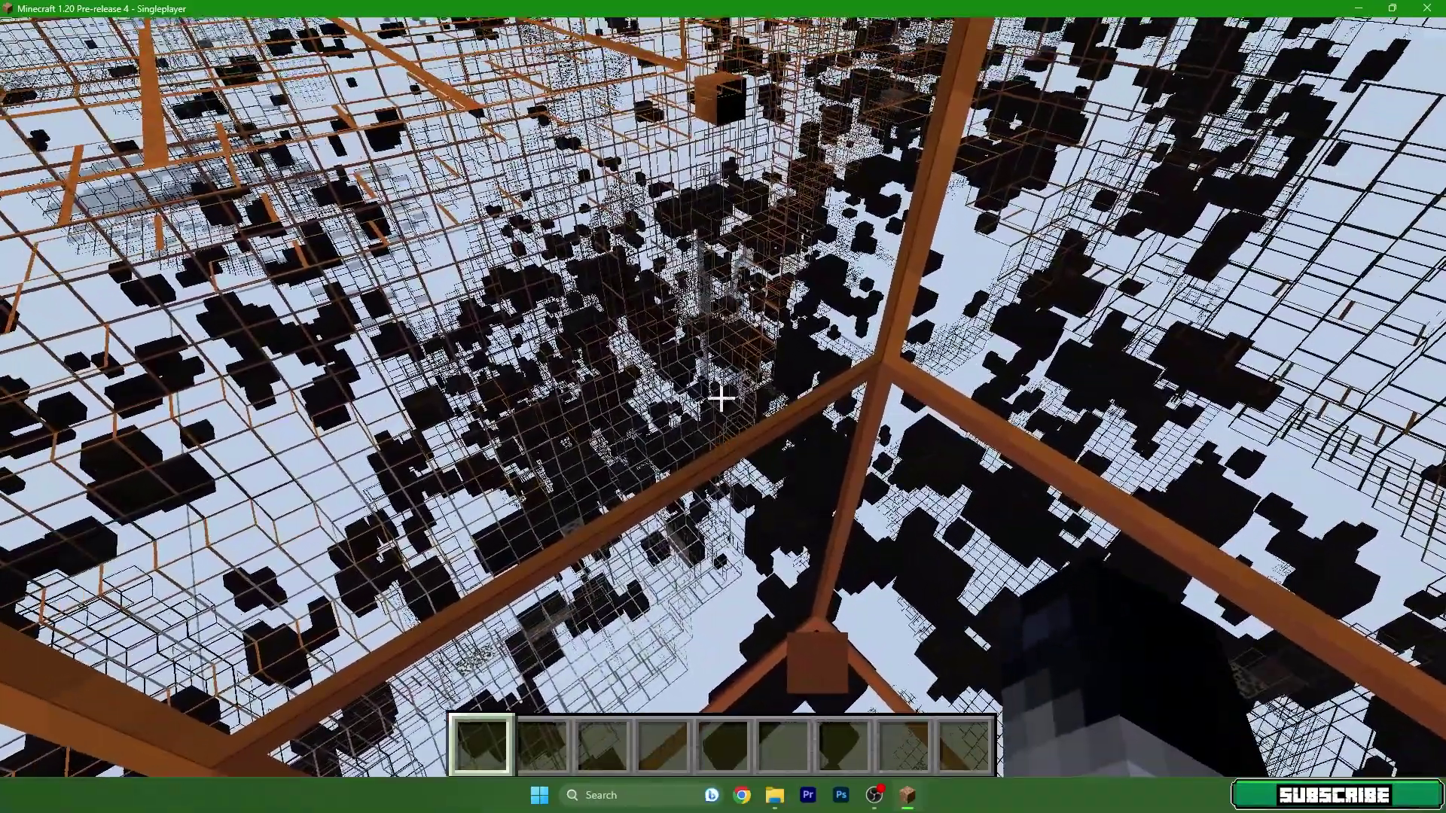
Find a Potion of Night Vision via creative search 'night' and place it in the first hotbar slot.
text(e)
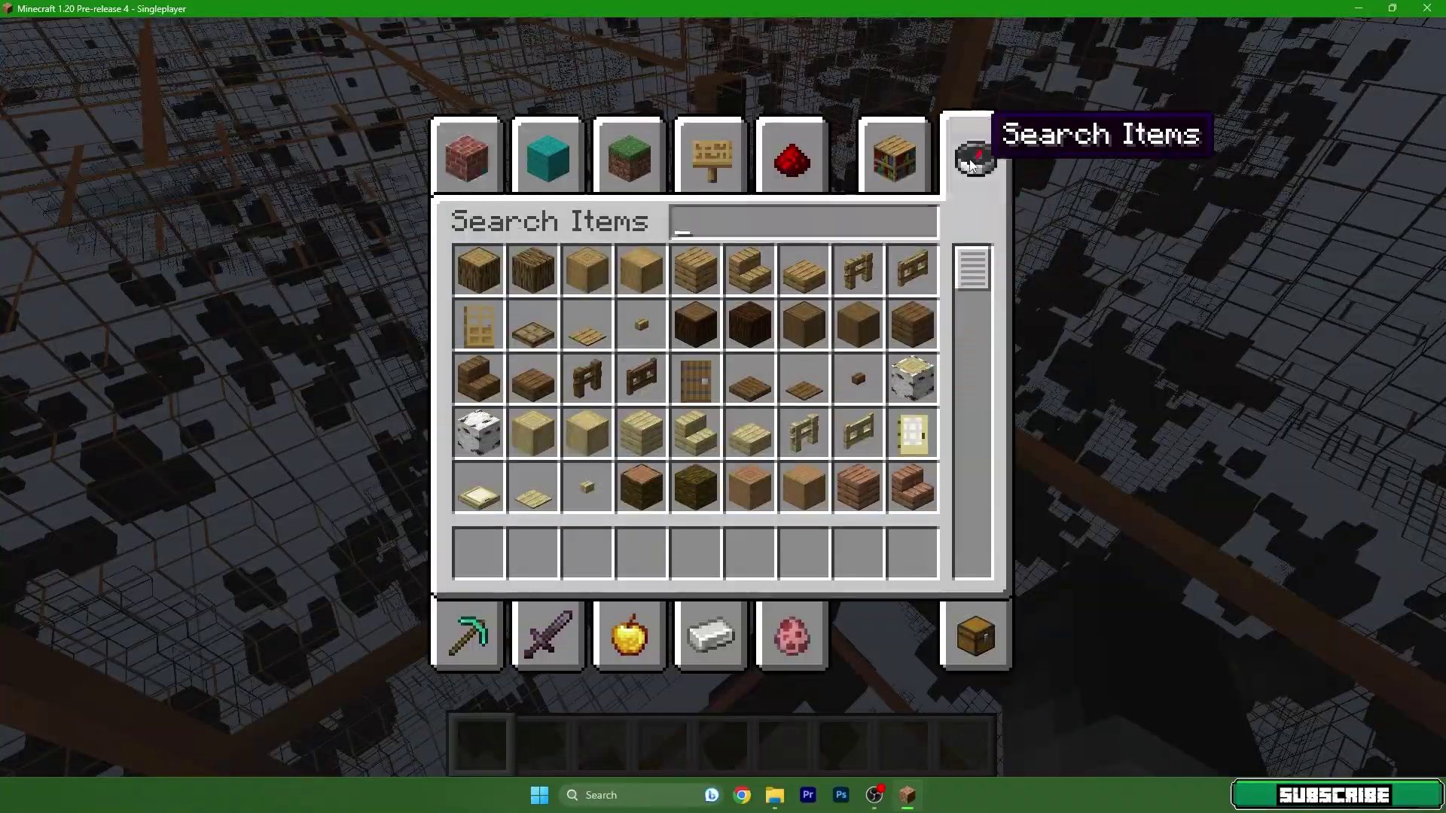
text(night)
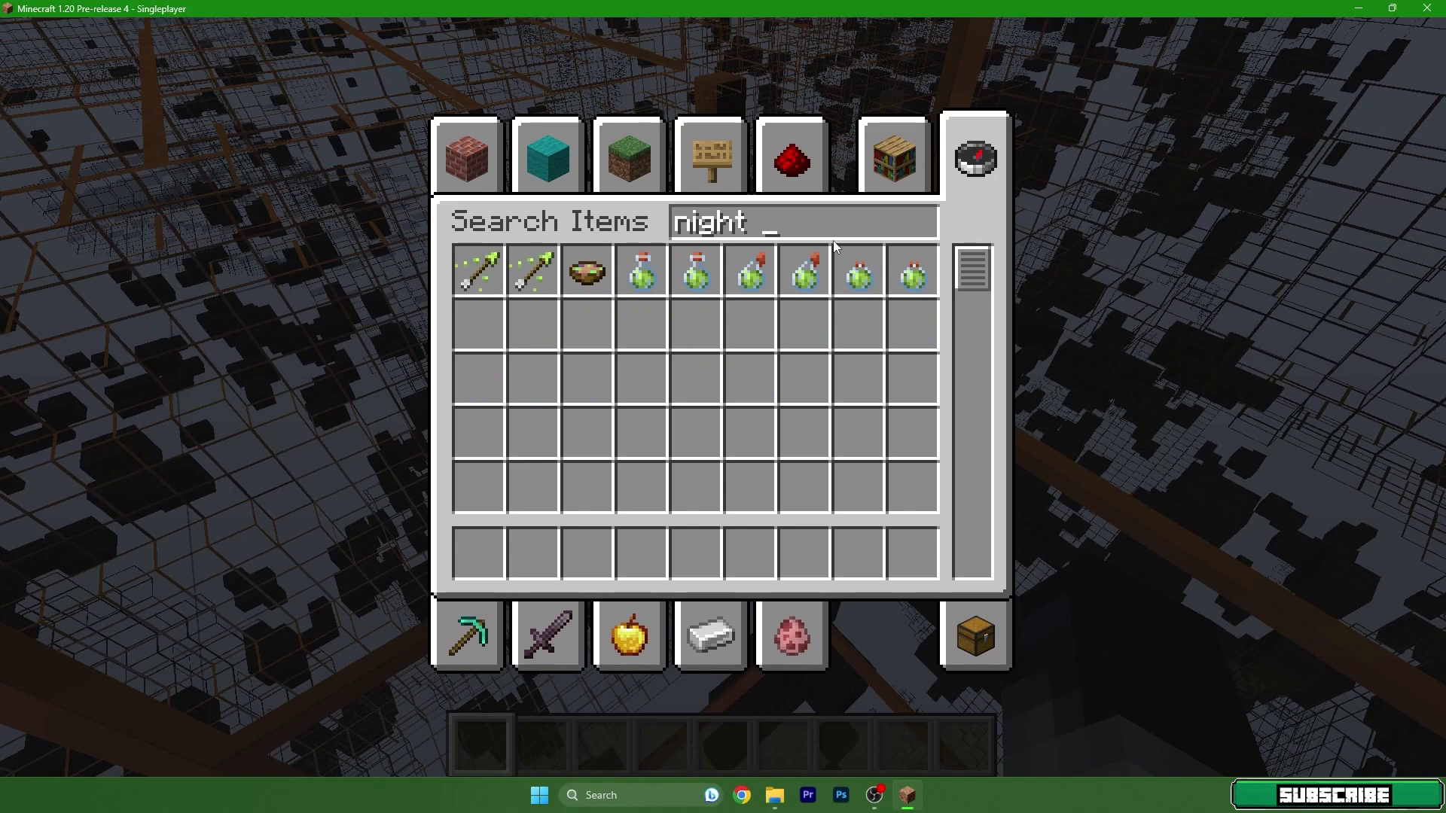
click(641, 271)
click(479, 554)
Drink the Night Vision potion and check its effect timer in the inventory.
key(Escape)
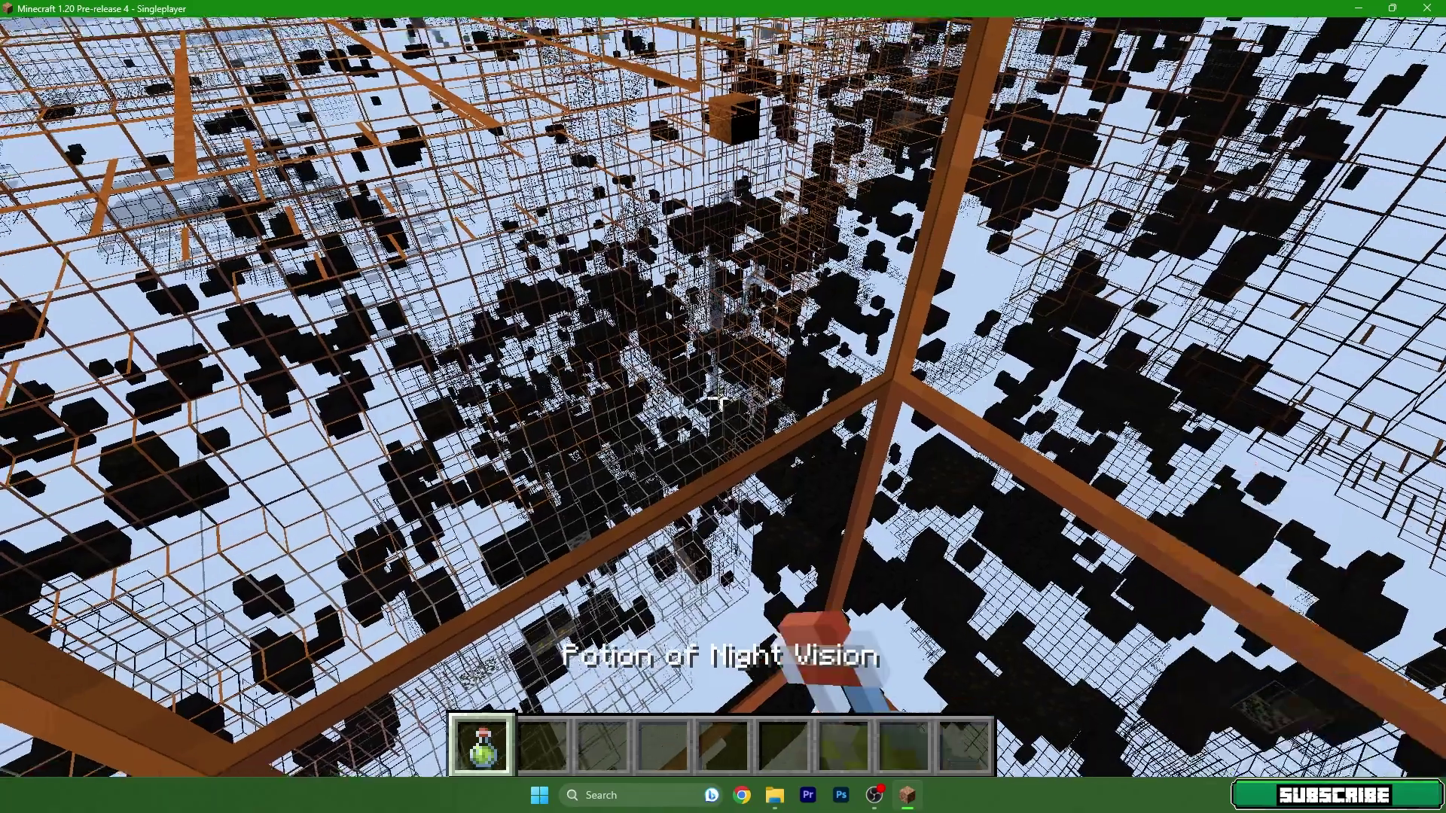
right_click(719, 402)
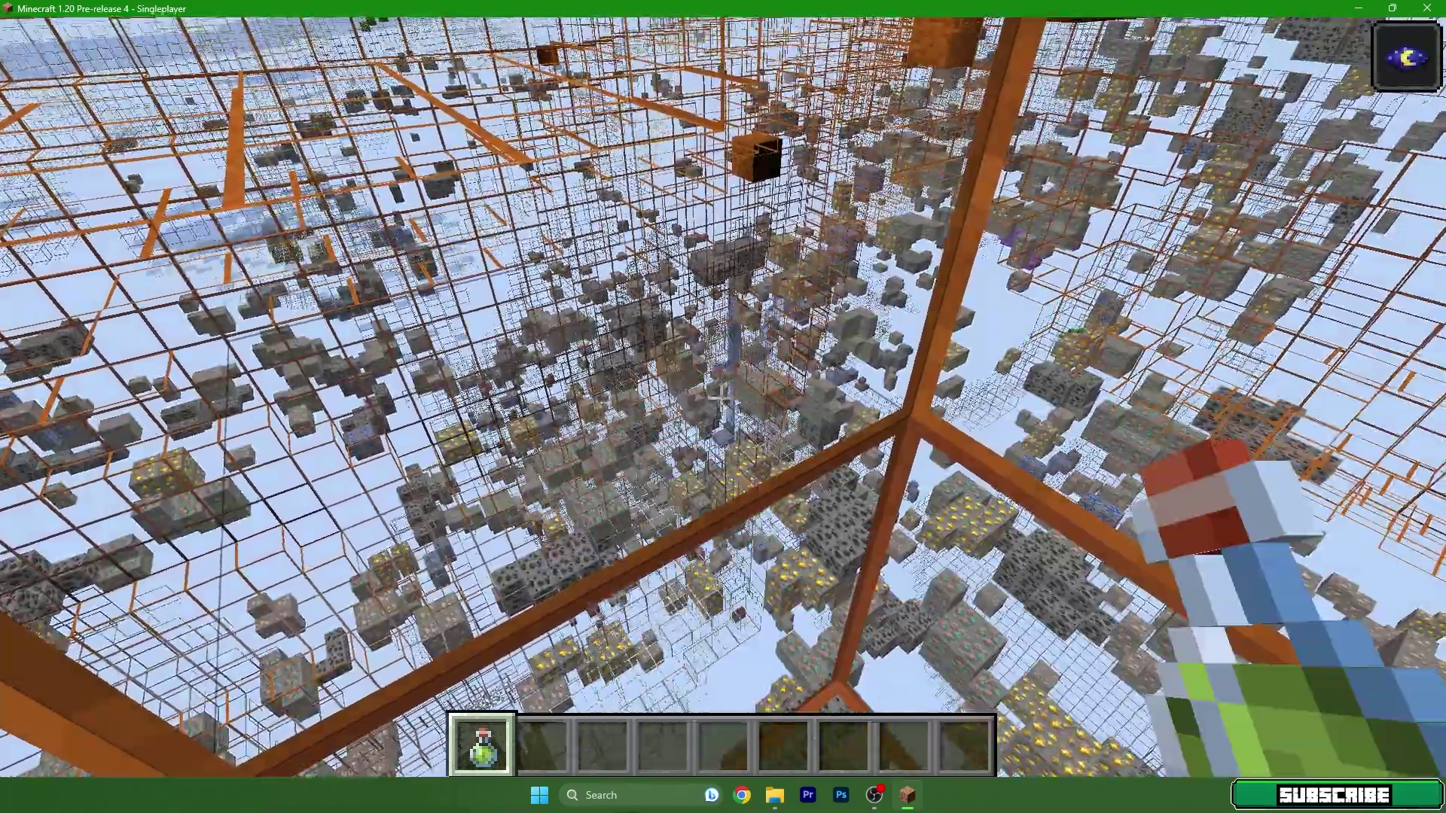
key(e)
key(e)
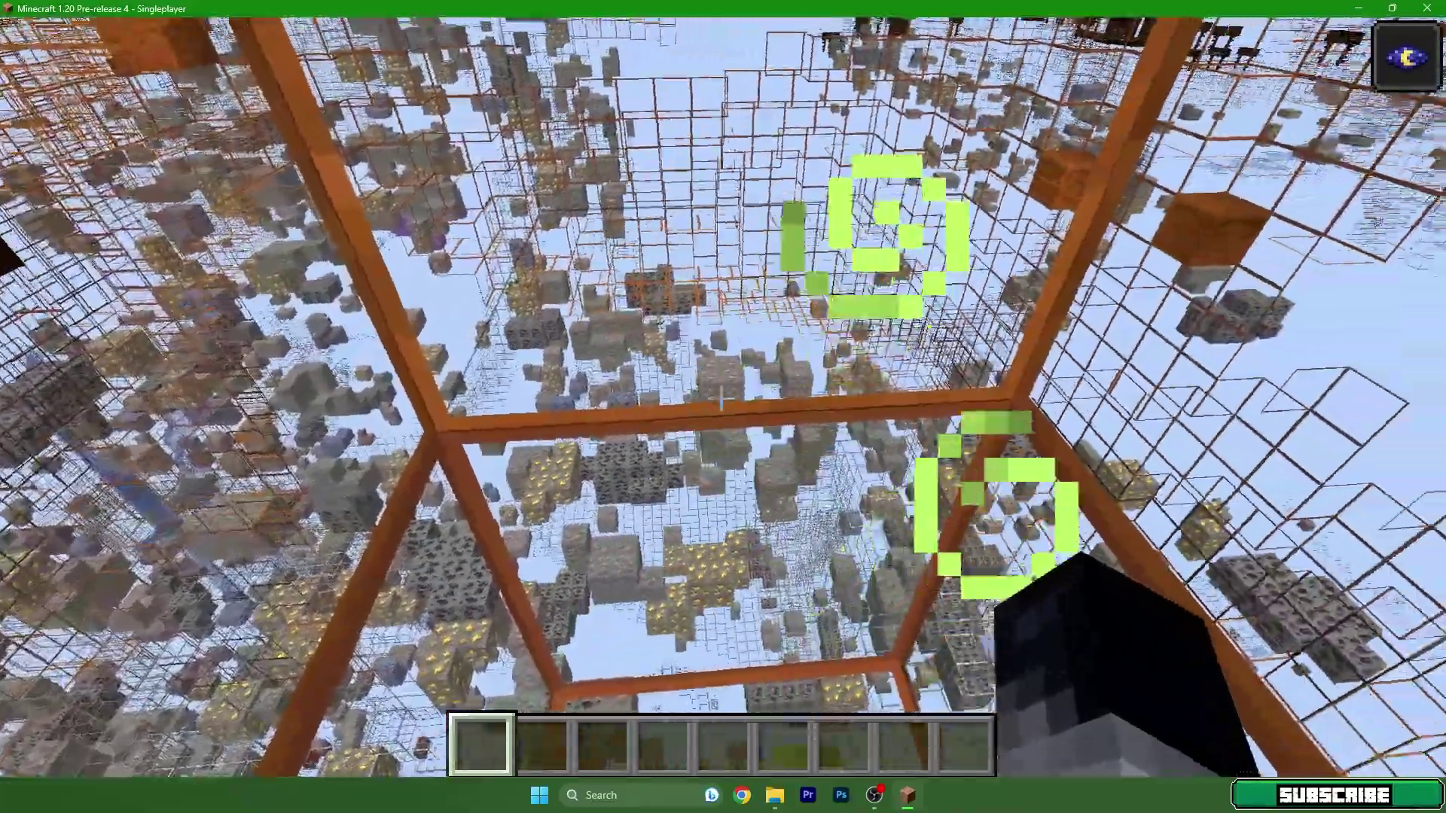